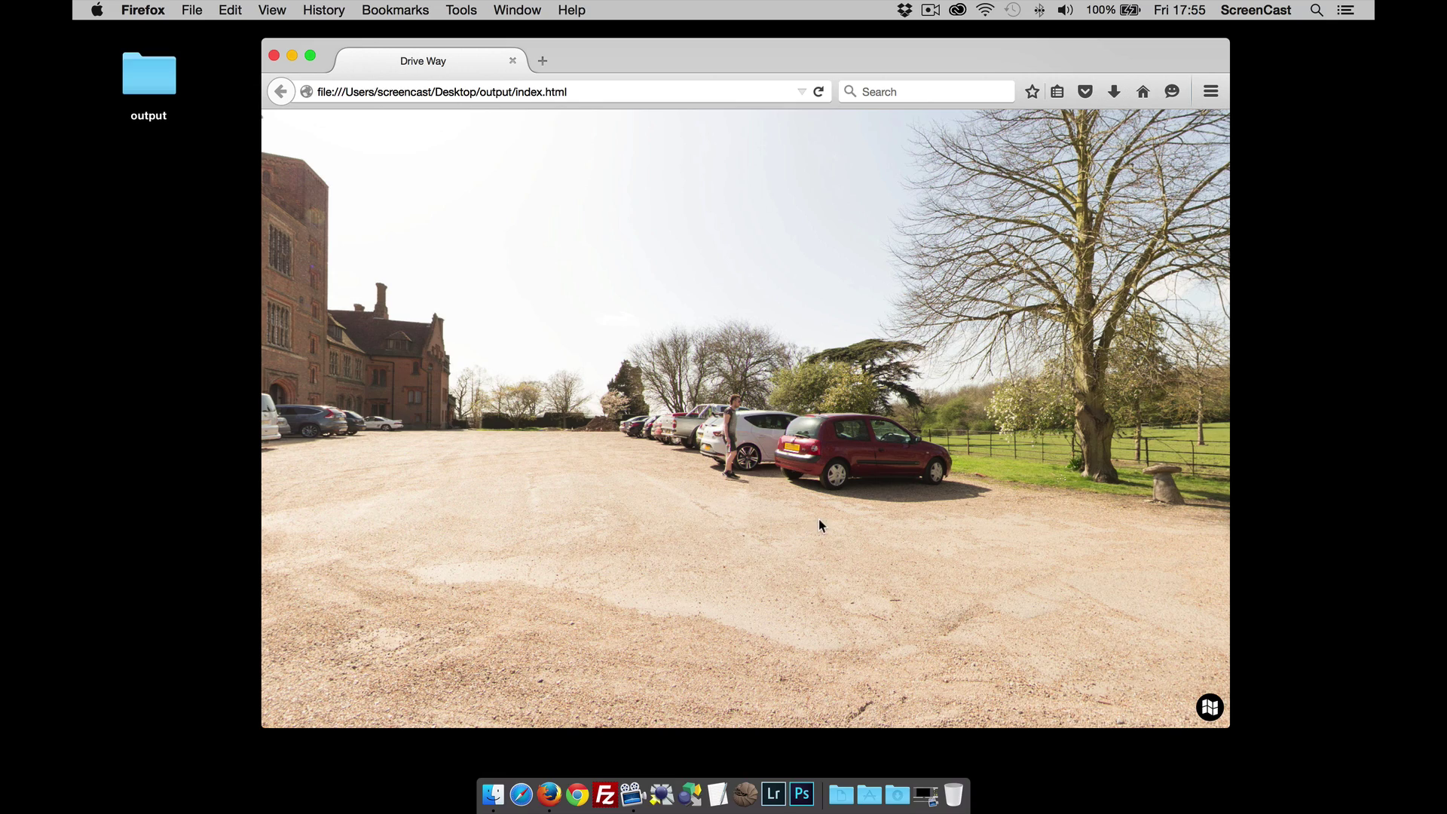
# Turn the Drive Way panorama in Firefox to bring the building into view
pyautogui.moveTo(591, 507); pyautogui.dragTo(801, 502)
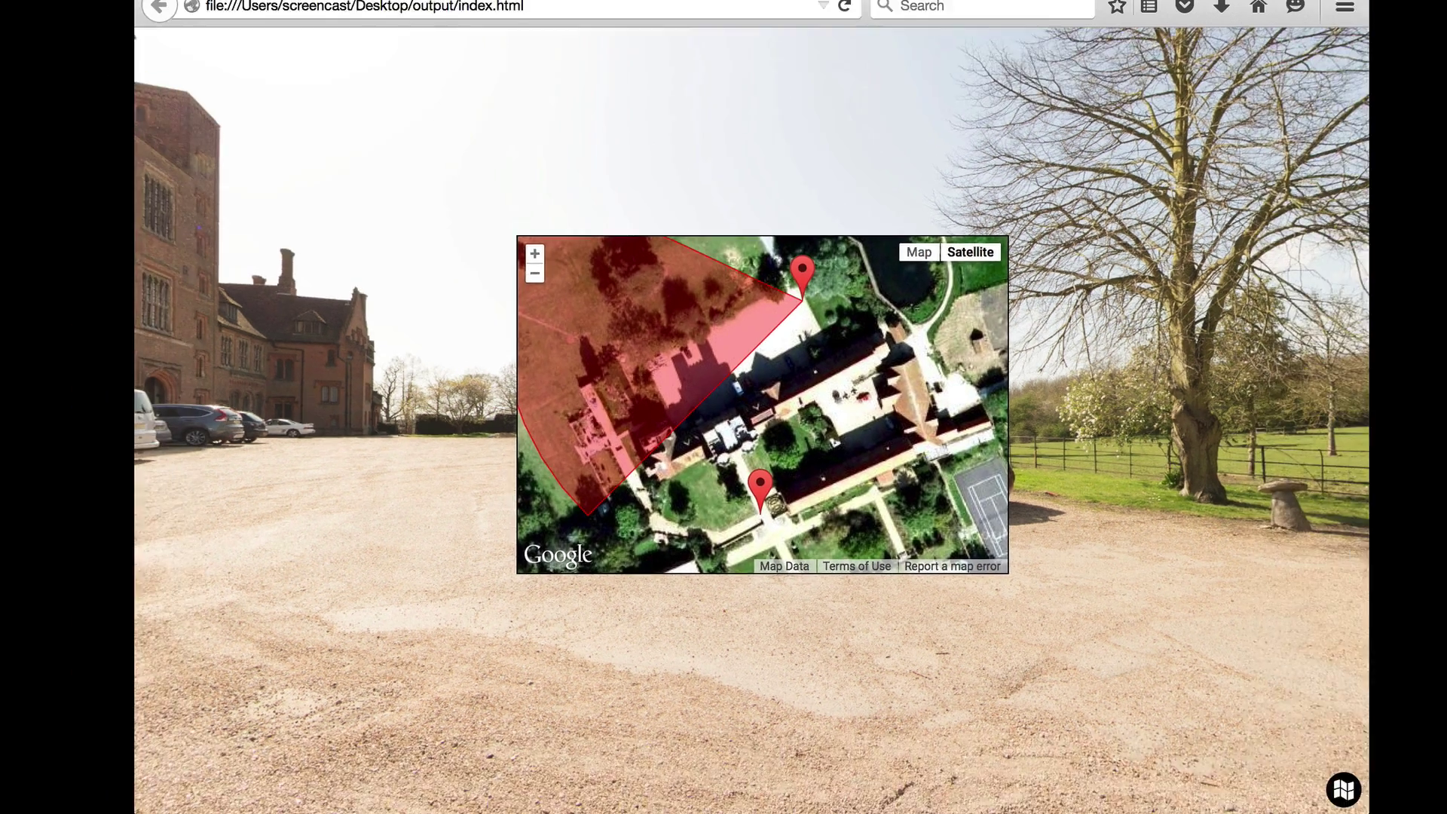
# Close the Firefox preview and drag Node01 Gravel Drive.jpg and Node02 East Court.jpg into Pano2VR
pyautogui.click(273, 56)
pyautogui.click(828, 273)
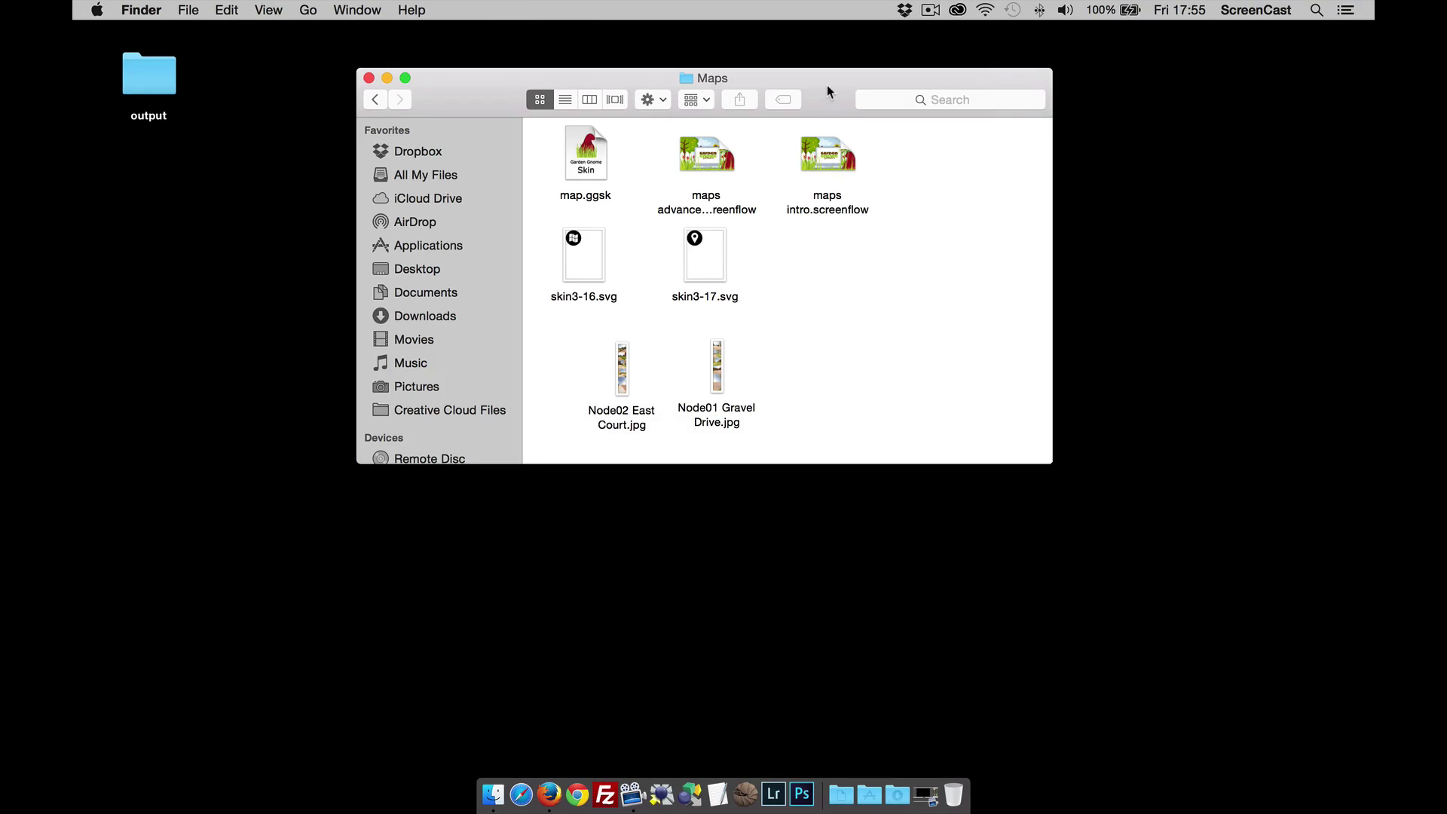
pyautogui.moveTo(827, 91); pyautogui.dragTo(845, 56)
pyautogui.moveTo(600, 301); pyautogui.dragTo(678, 757)
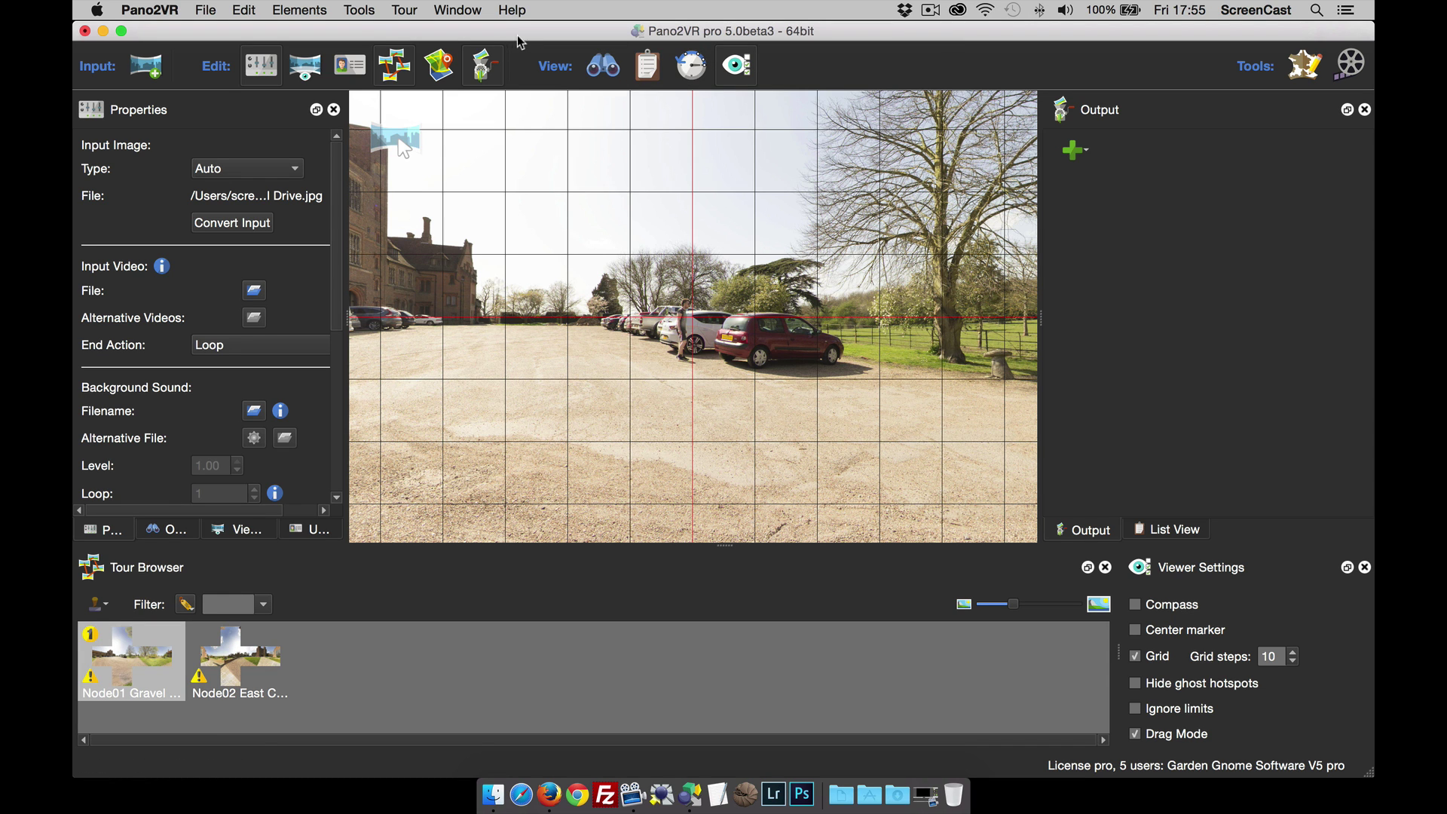
# Maximize the Pano2VR window and rotate the Node01 panorama to show the brick building
pyautogui.click(122, 33)
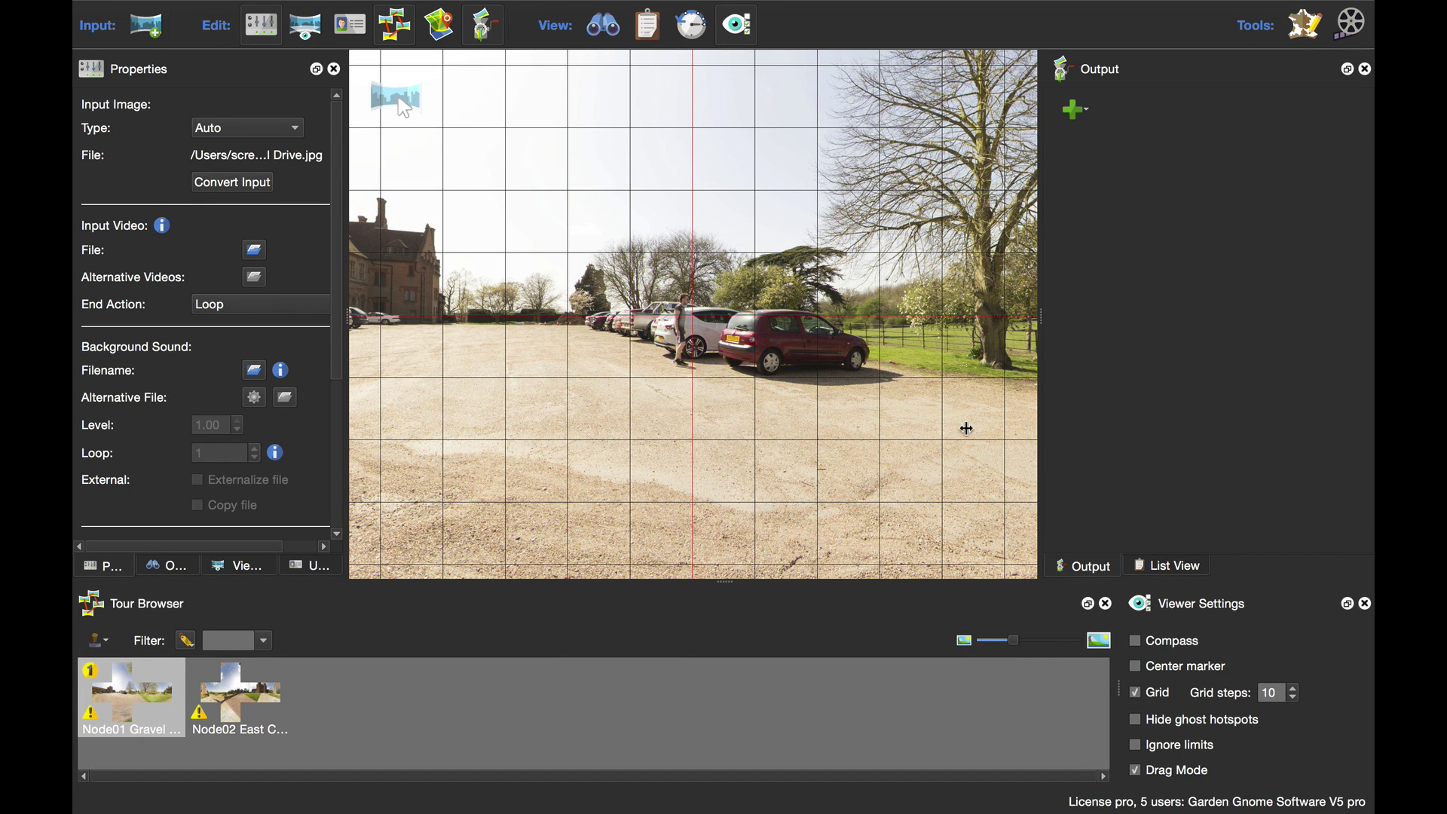
pyautogui.moveTo(548, 415); pyautogui.dragTo(666, 414)
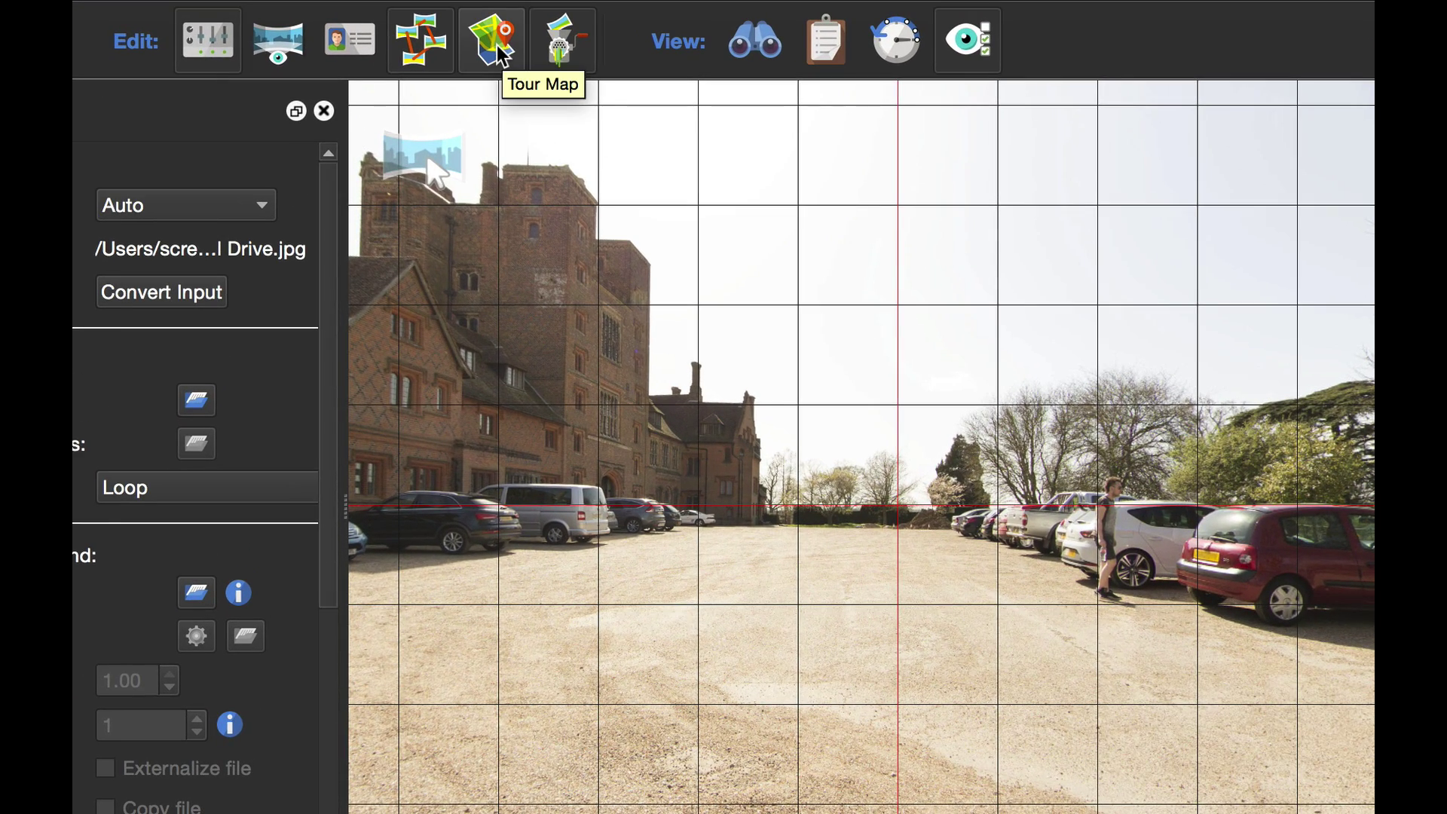
# Open the Tour Map as an enlarged floating window and focus its Address field
pyautogui.click(502, 56)
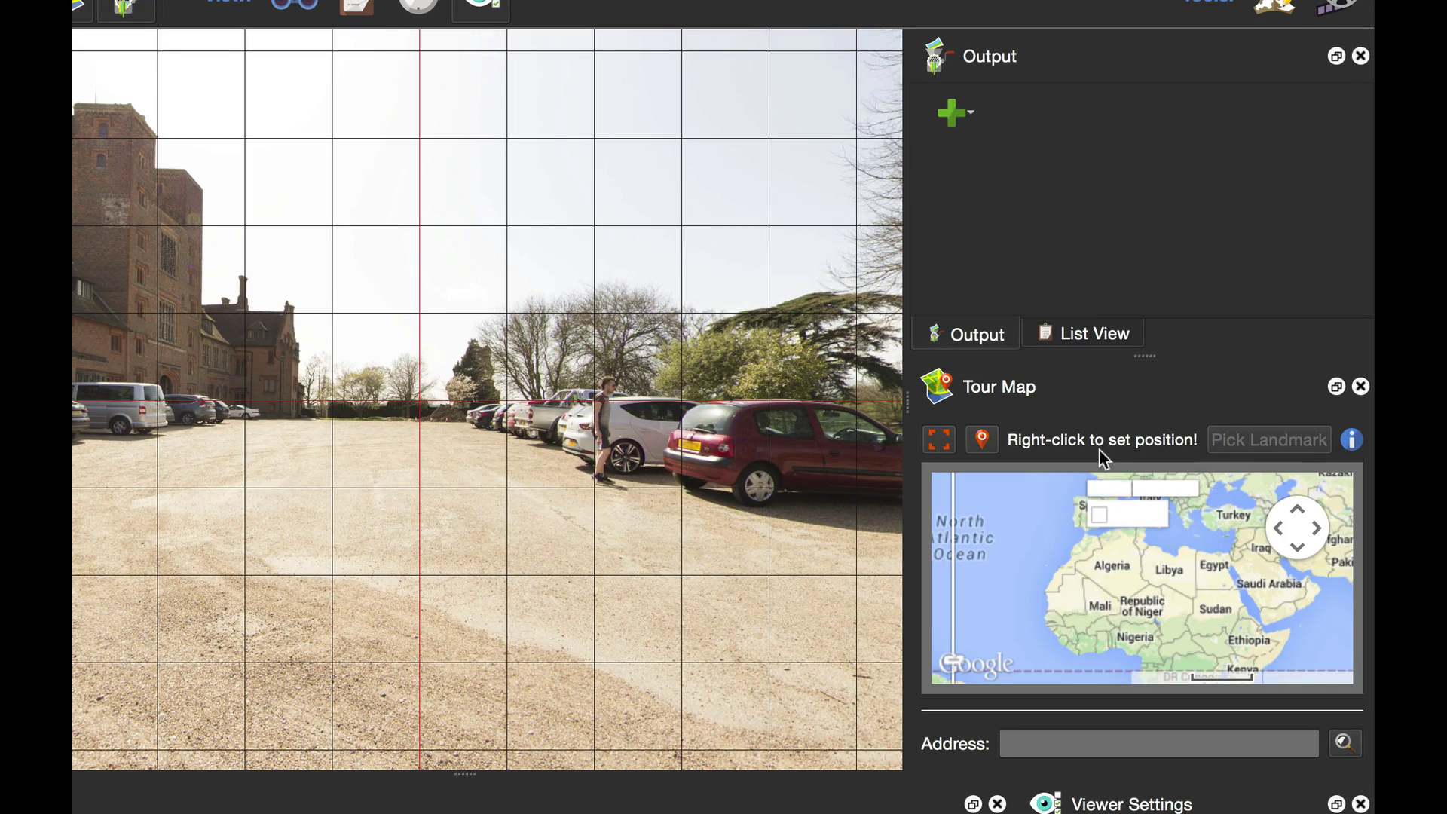
pyautogui.moveTo(1259, 394); pyautogui.dragTo(341, 146)
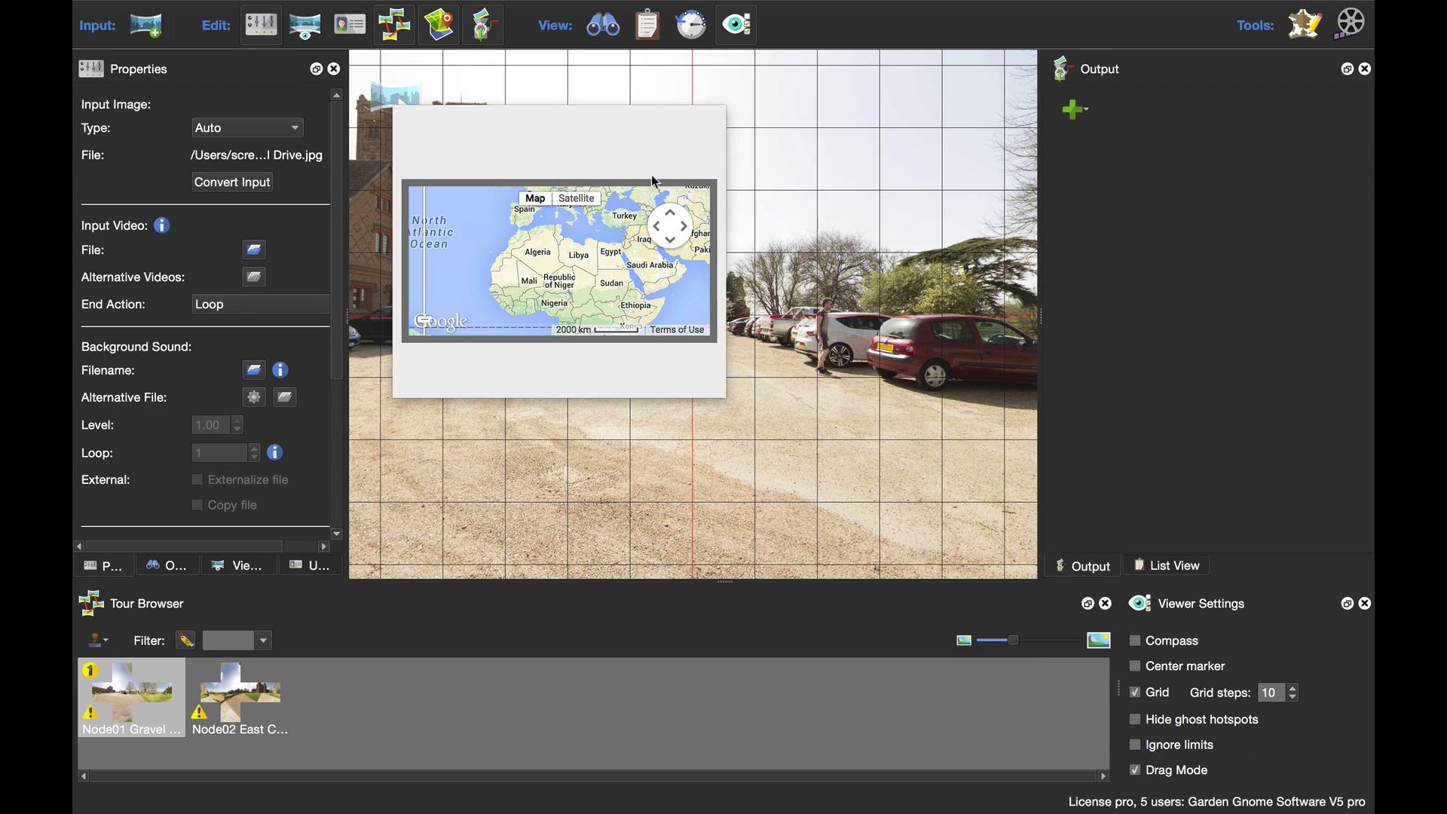
pyautogui.moveTo(722, 398); pyautogui.dragTo(942, 560)
pyautogui.moveTo(748, 135); pyautogui.dragTo(784, 139)
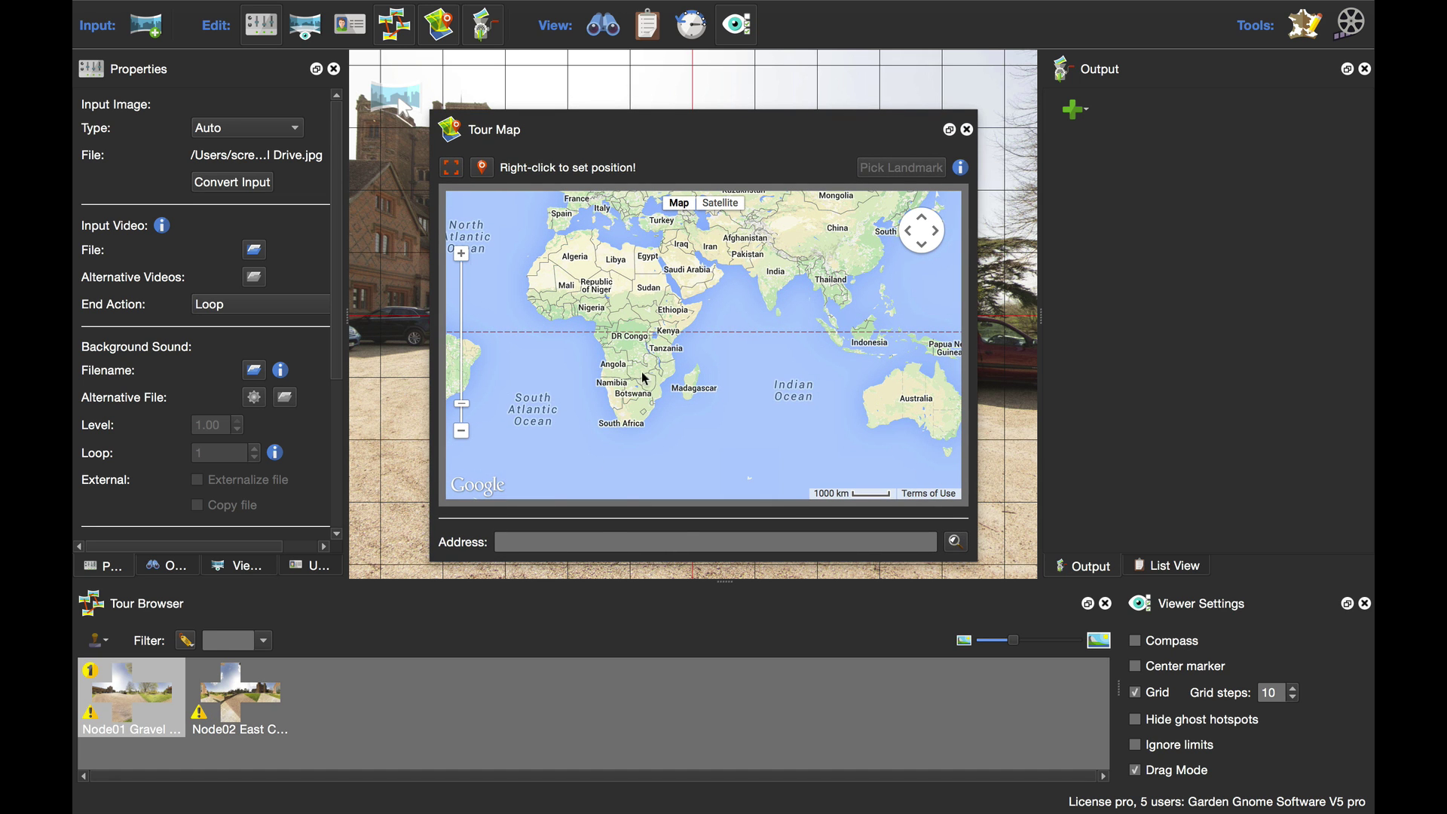
pyautogui.click(603, 544)
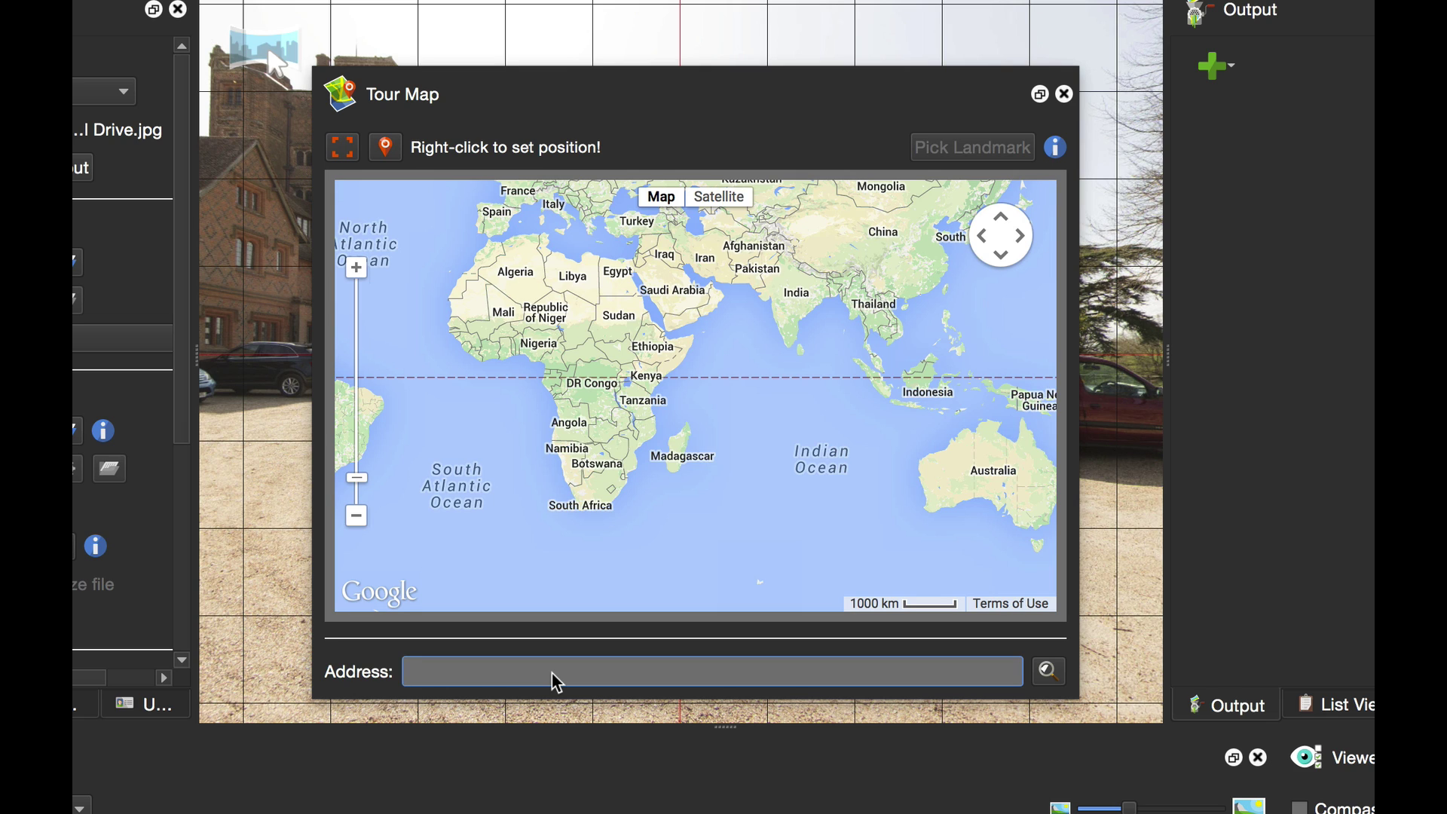
# Search the tour map for Layer Marney Tower and switch it to Satellite view
pyautogui.write('ayer Marney Tower')
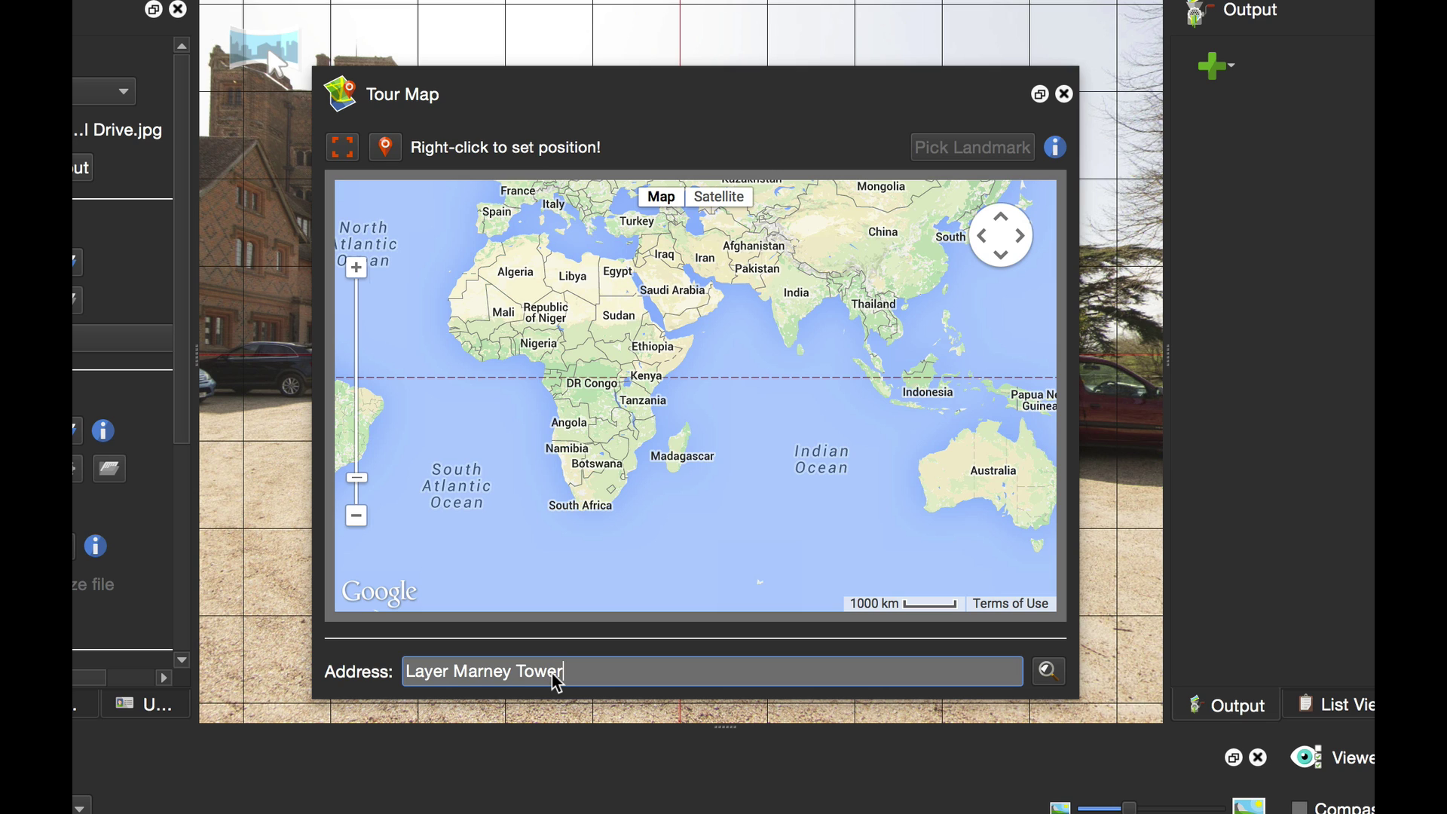
pyautogui.press('Return')
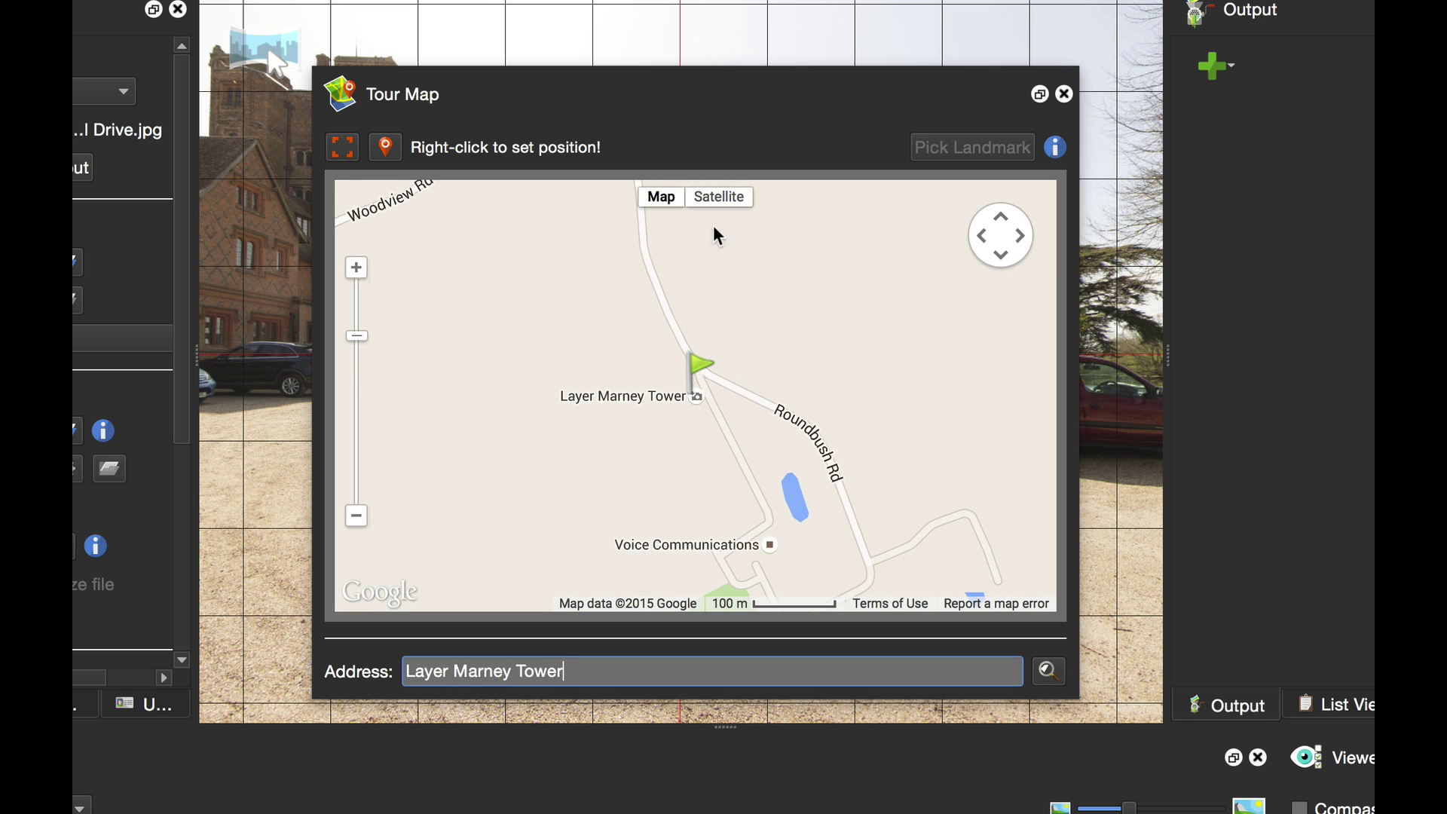
pyautogui.moveTo(665, 206)
pyautogui.click(717, 198)
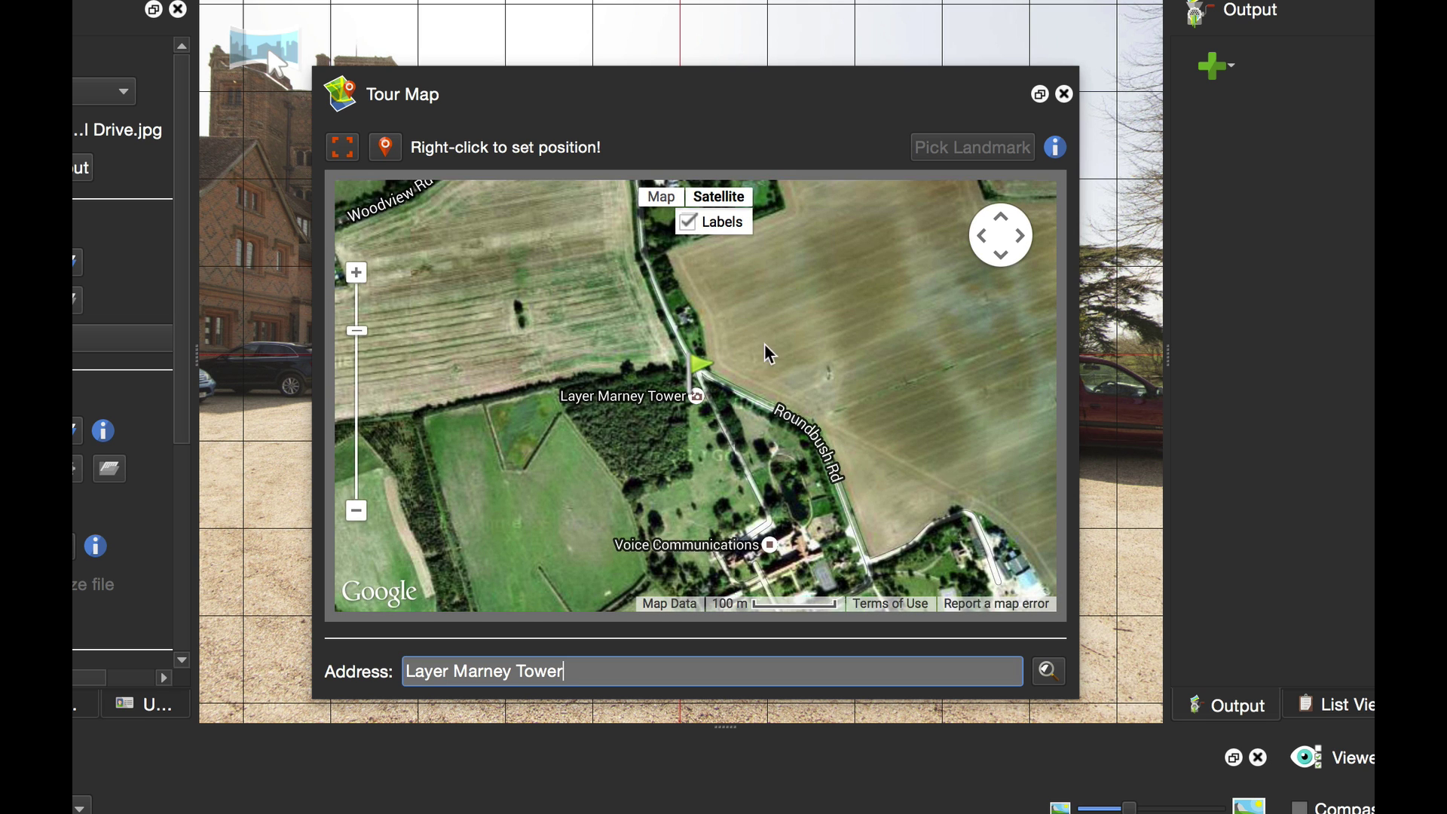
# Pan and zoom in two levels to centre the satellite map on the estate buildings
pyautogui.moveTo(788, 339); pyautogui.dragTo(761, 325)
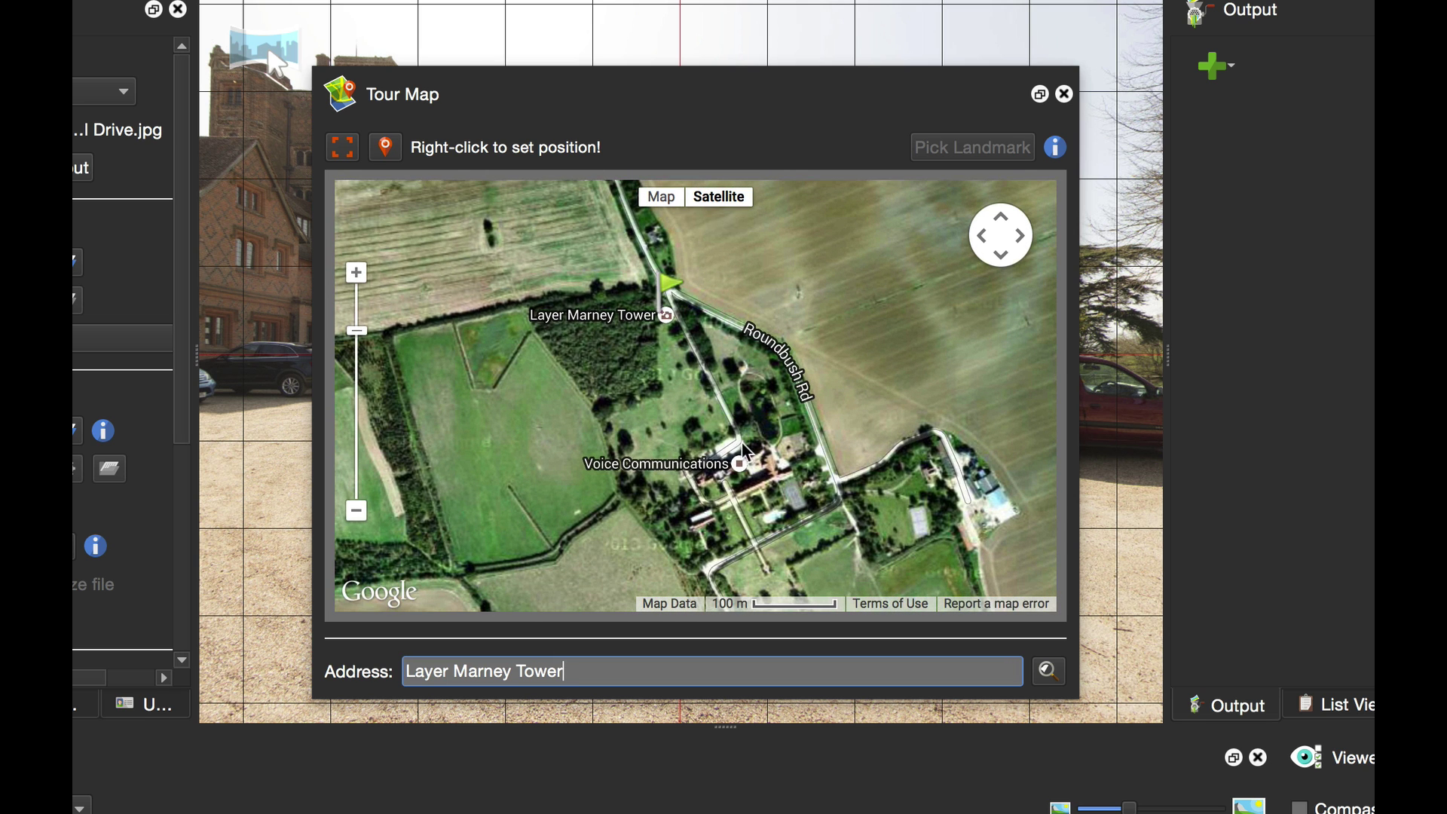
pyautogui.moveTo(747, 453); pyautogui.dragTo(708, 385)
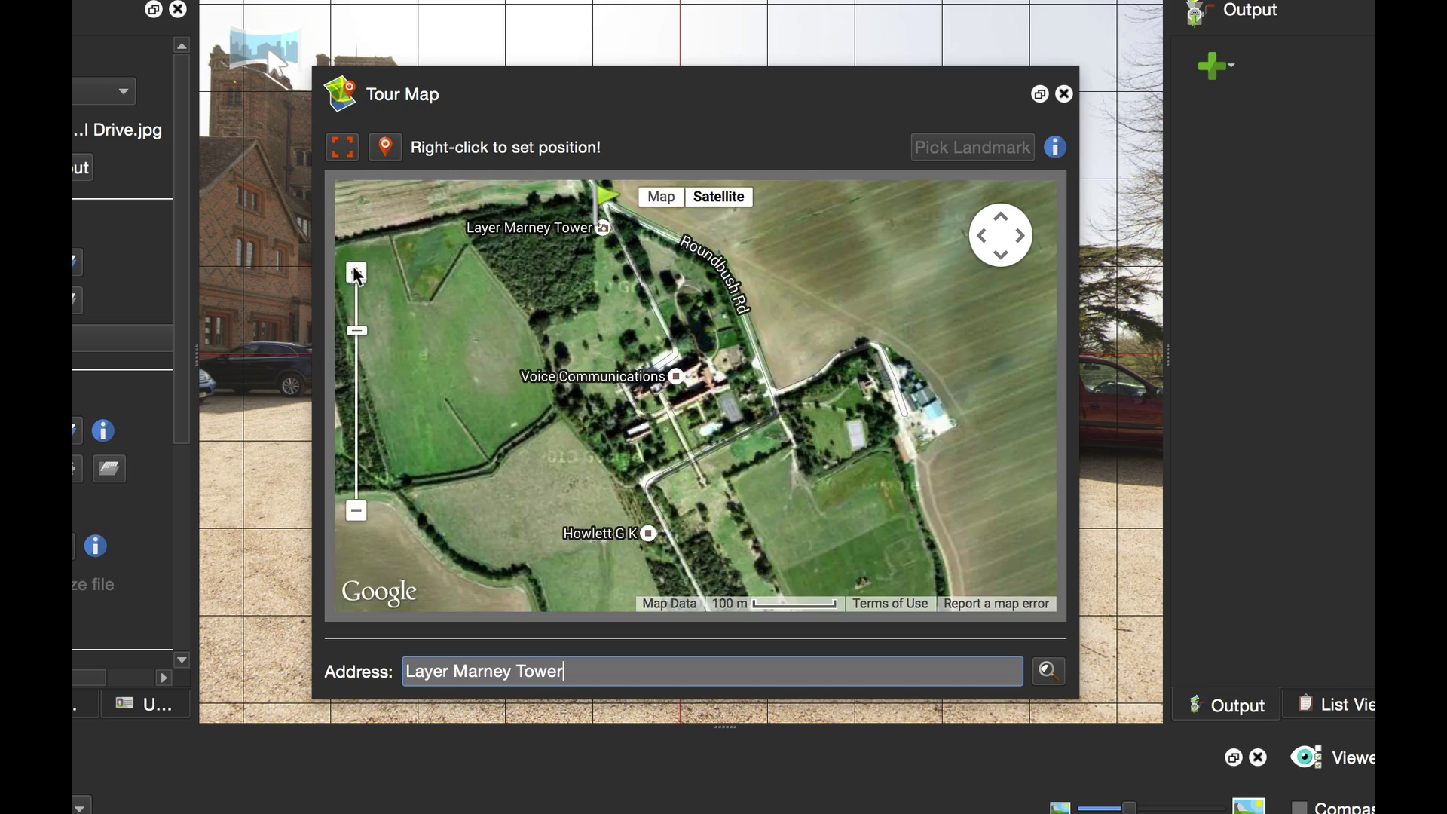
pyautogui.click(356, 273)
pyautogui.click(356, 273)
pyautogui.moveTo(573, 271); pyautogui.dragTo(673, 348)
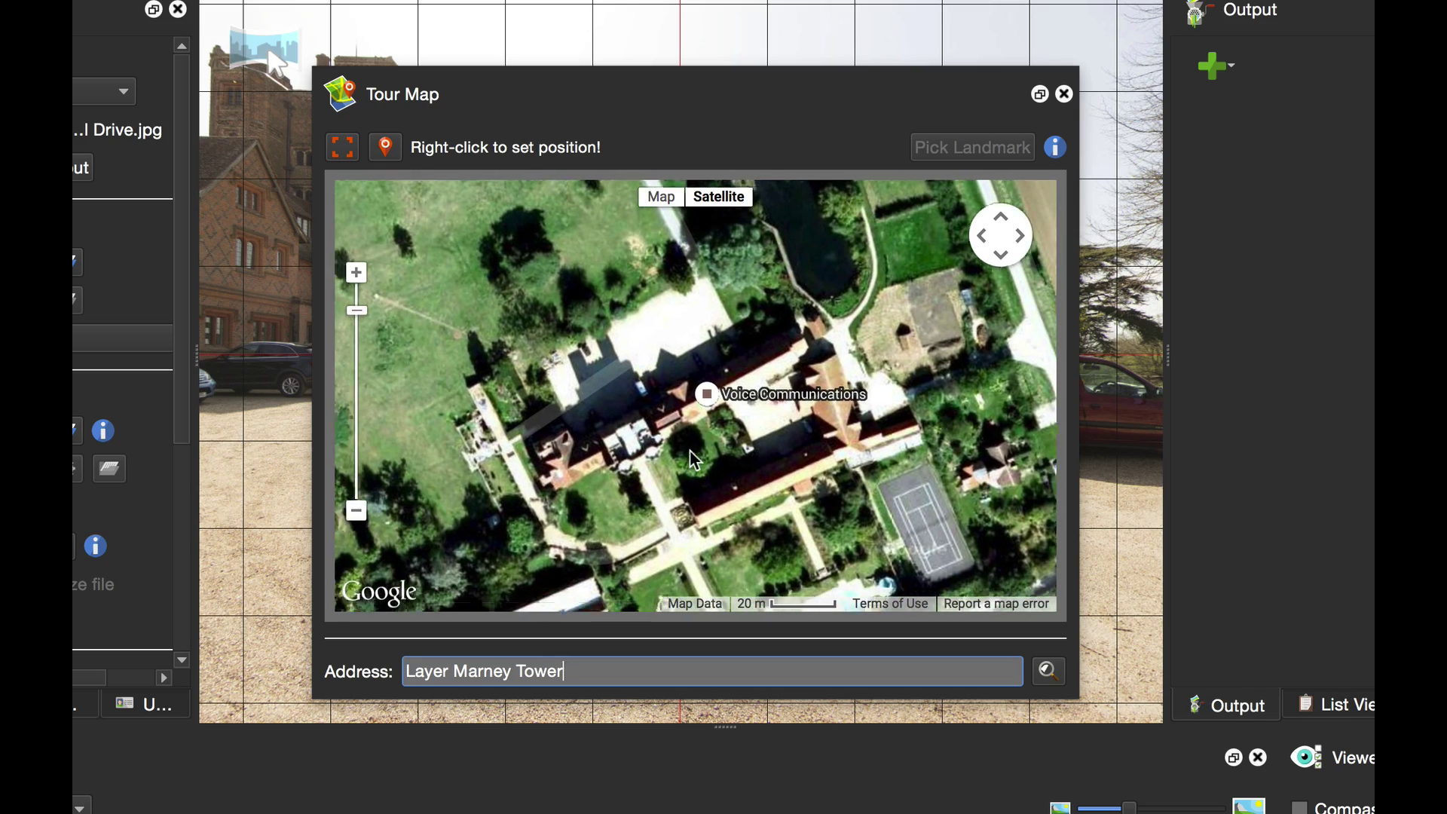
pyautogui.moveTo(792, 122); pyautogui.dragTo(902, 499)
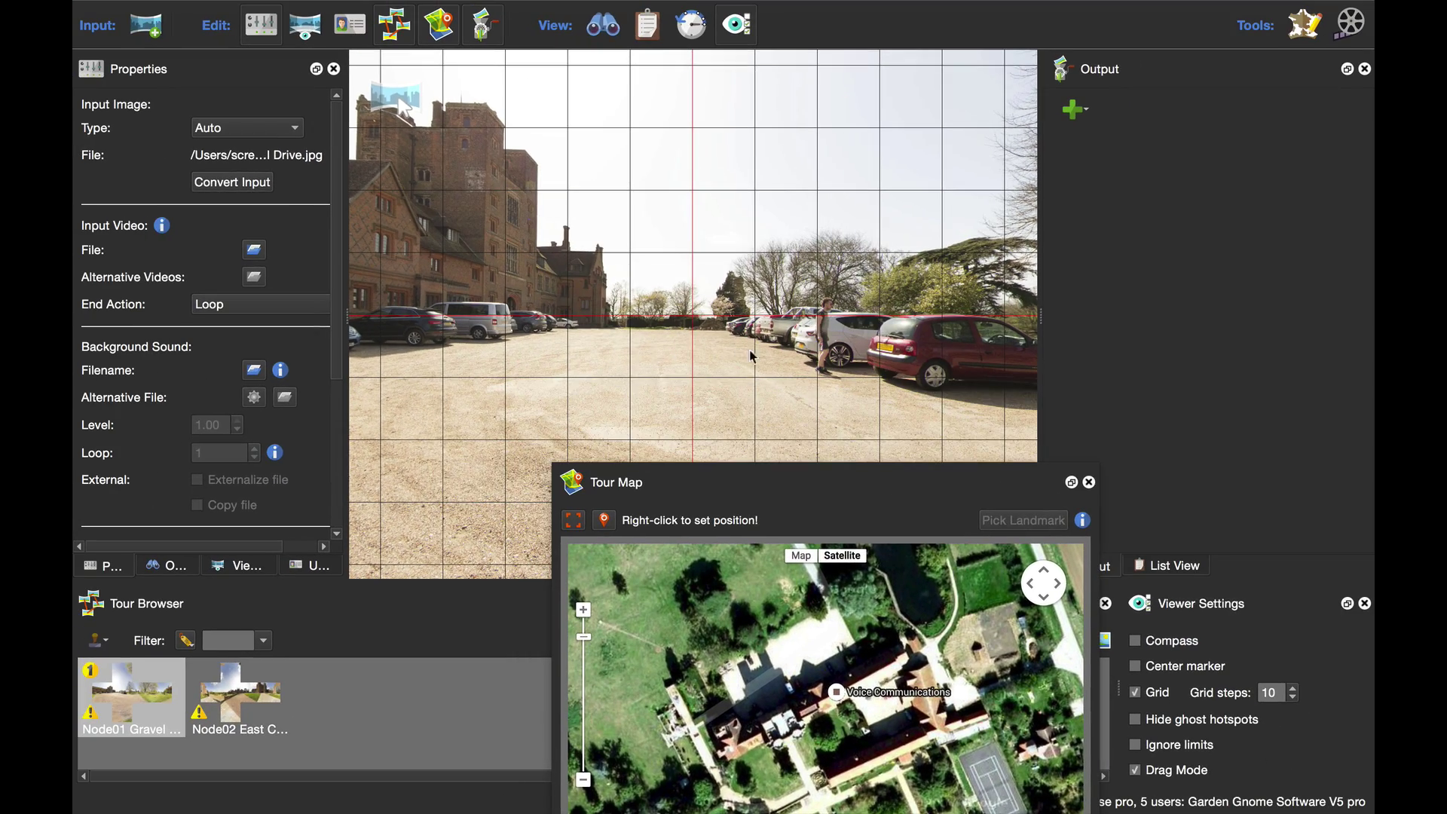
# Set Node01's position on the satellite map just above the buildings
pyautogui.moveTo(751, 356); pyautogui.dragTo(712, 319)
pyautogui.moveTo(832, 483); pyautogui.dragTo(713, 247)
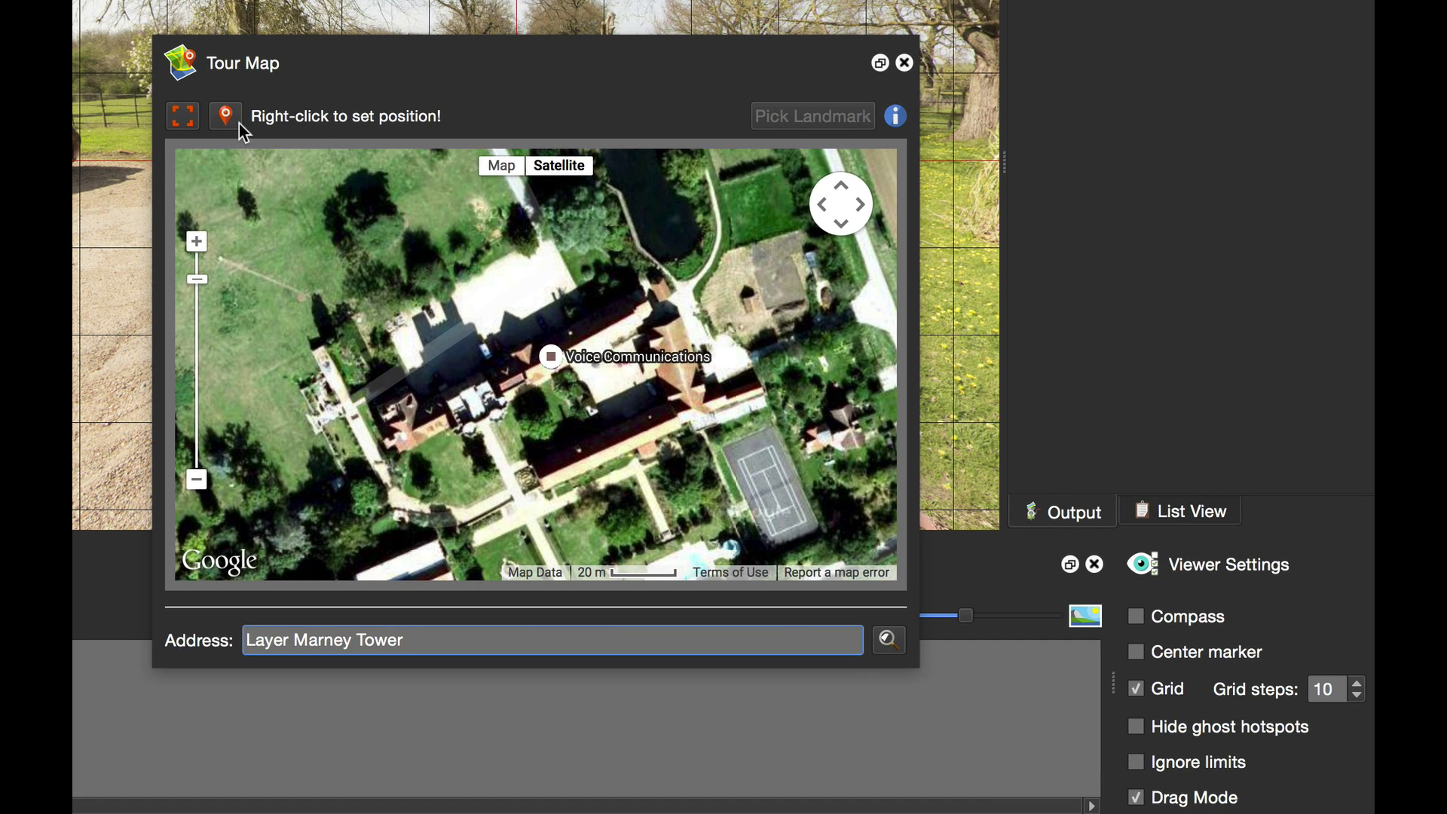
pyautogui.rightClick(560, 258)
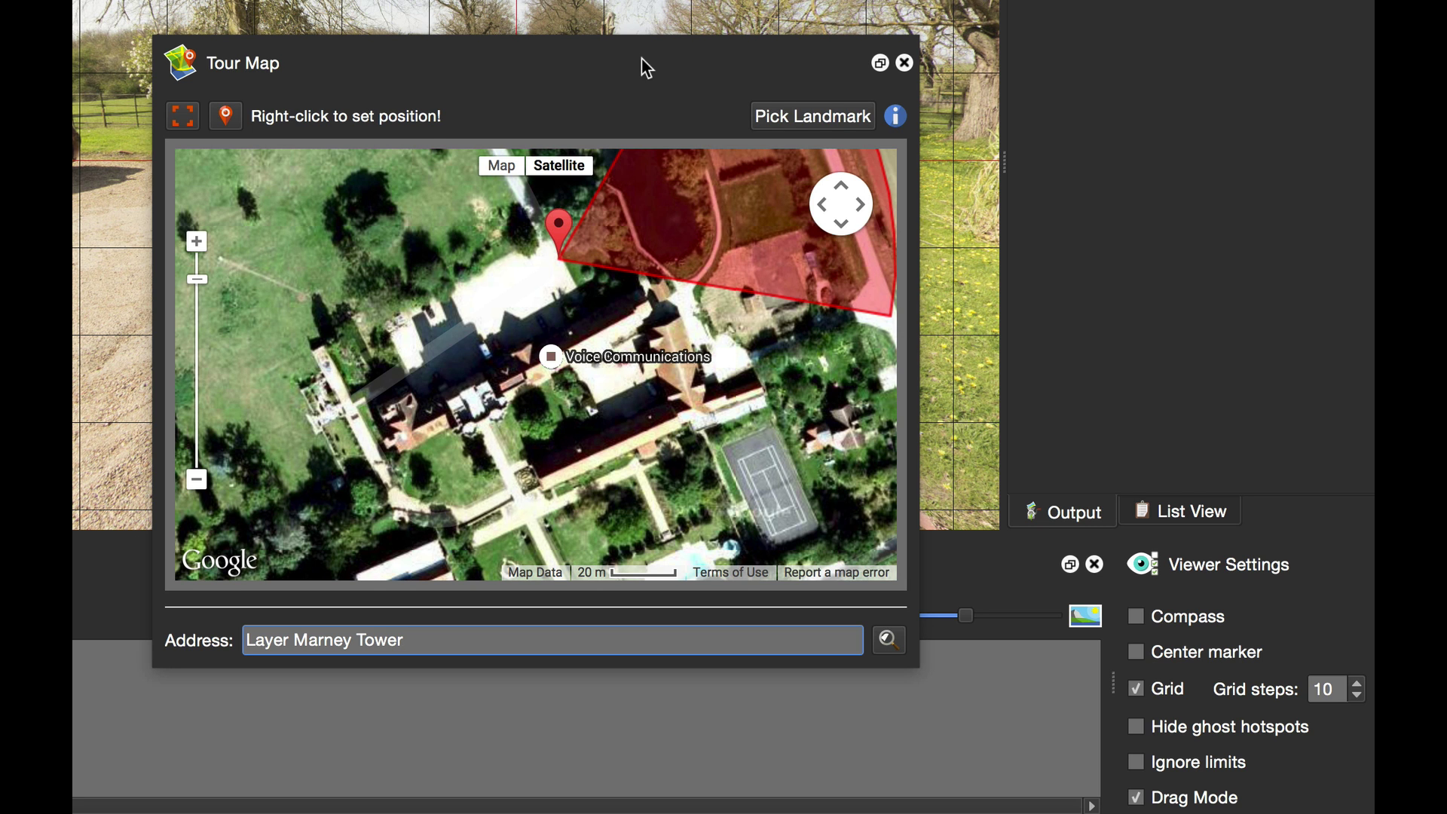
pyautogui.moveTo(641, 57); pyautogui.dragTo(821, 327)
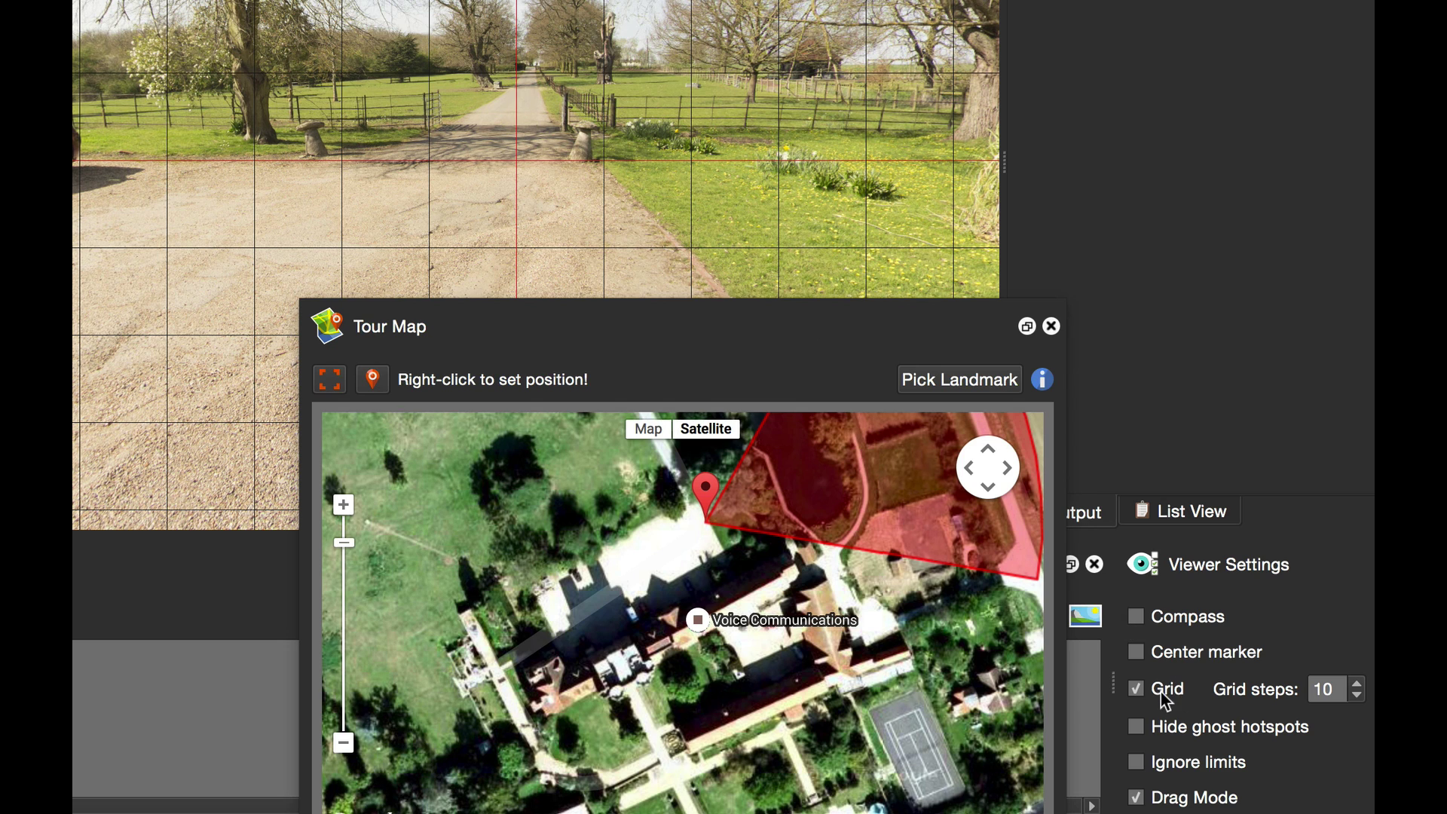
# Toggle the panorama grid off and back on, and turn the view toward the tower
pyautogui.click(1137, 689)
pyautogui.click(1136, 688)
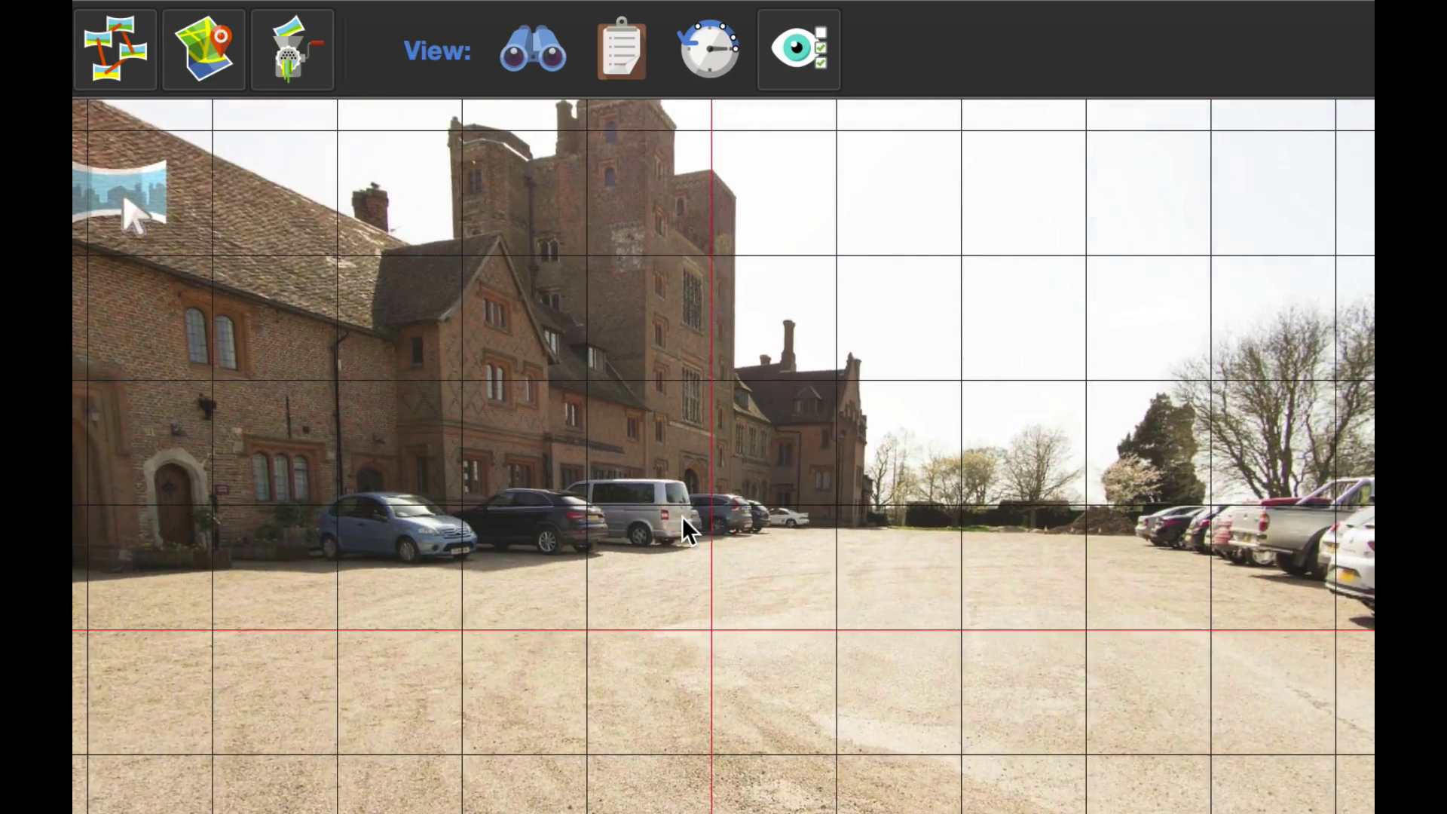
pyautogui.moveTo(683, 518); pyautogui.dragTo(742, 558)
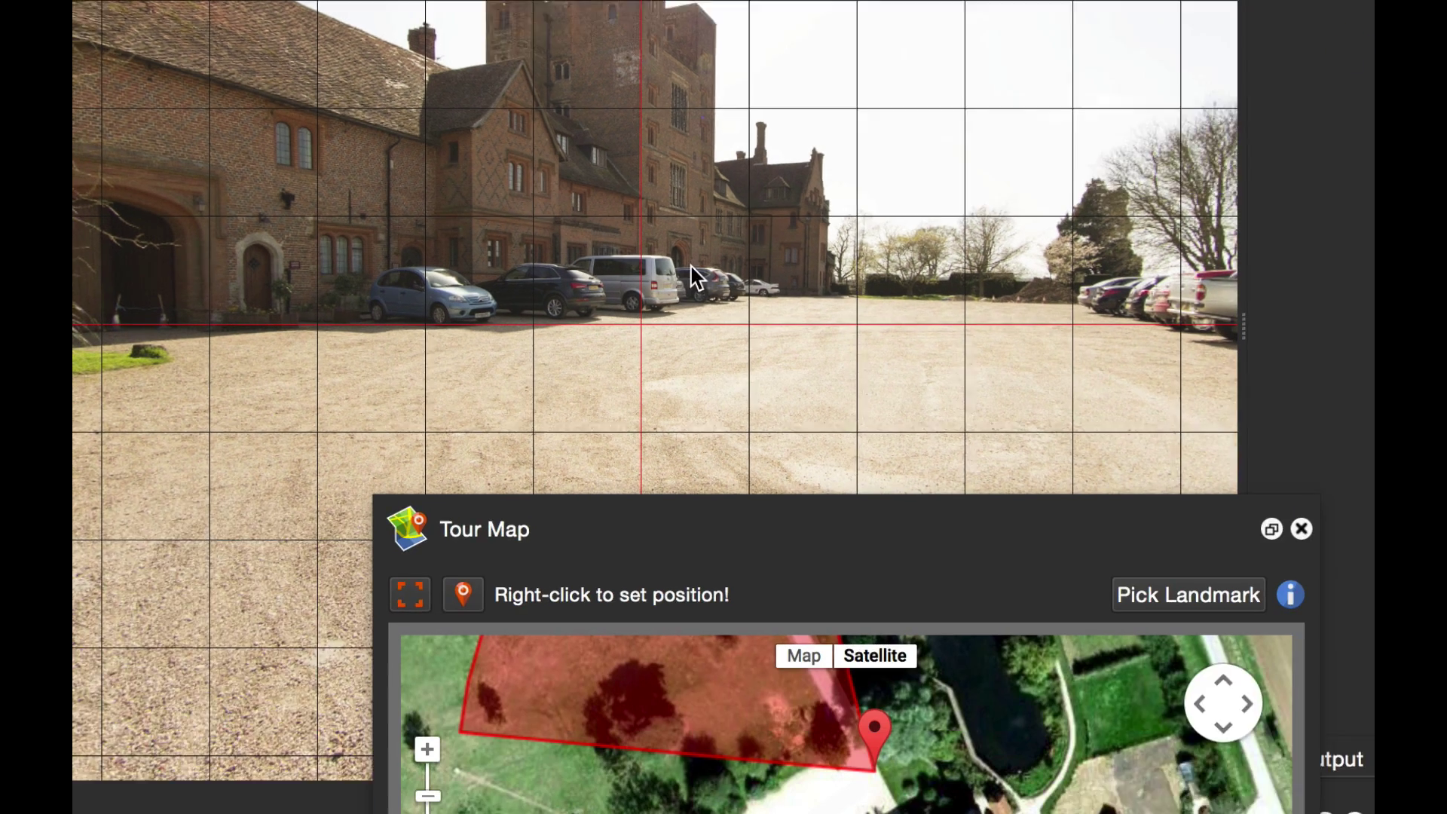
pyautogui.moveTo(776, 517); pyautogui.dragTo(706, 91)
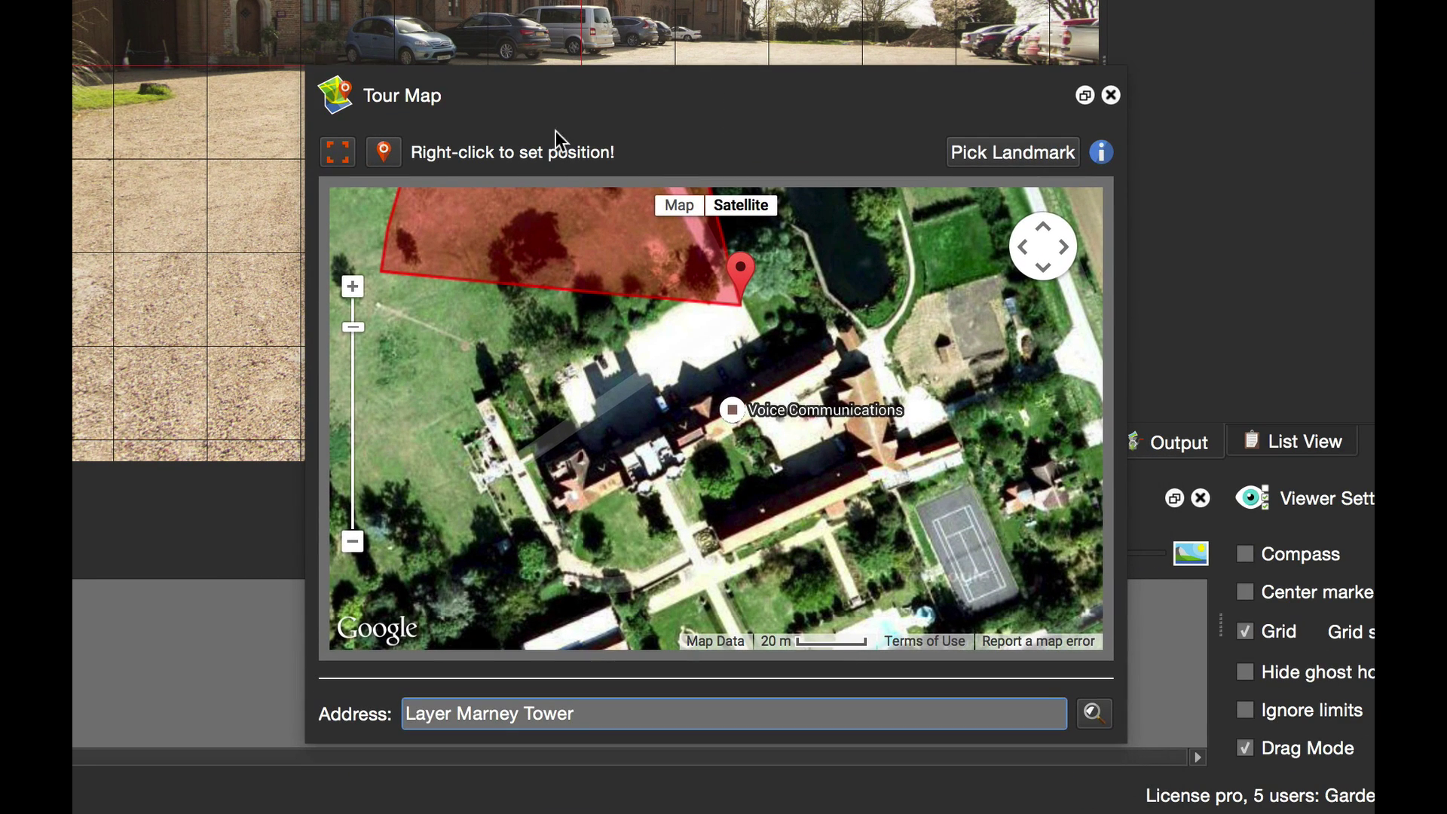
# Pick the centre building as landmark so Node01's view cone points south-west
pyautogui.click(998, 144)
pyautogui.moveTo(899, 96); pyautogui.dragTo(892, 30)
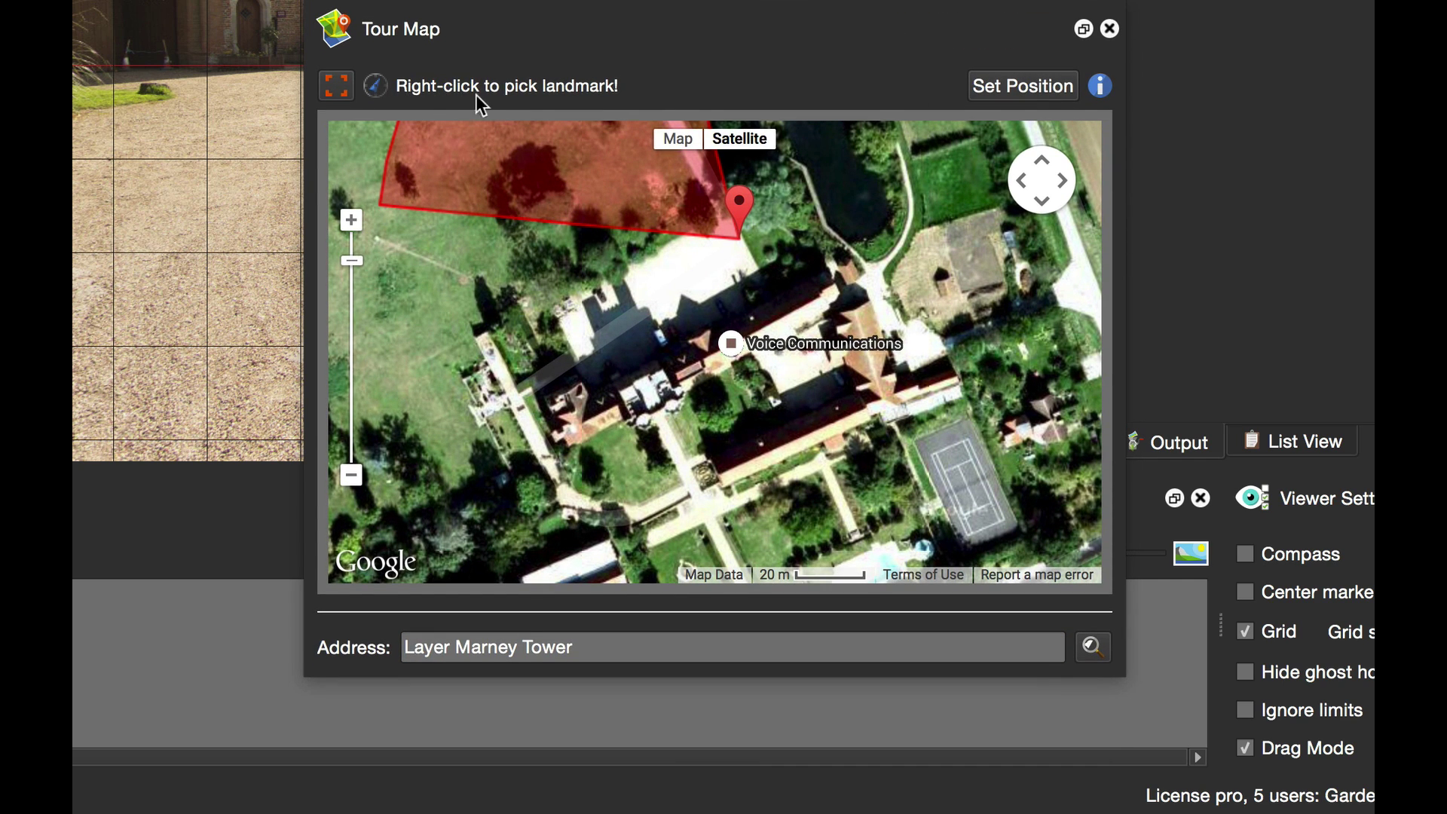
pyautogui.rightClick(663, 370)
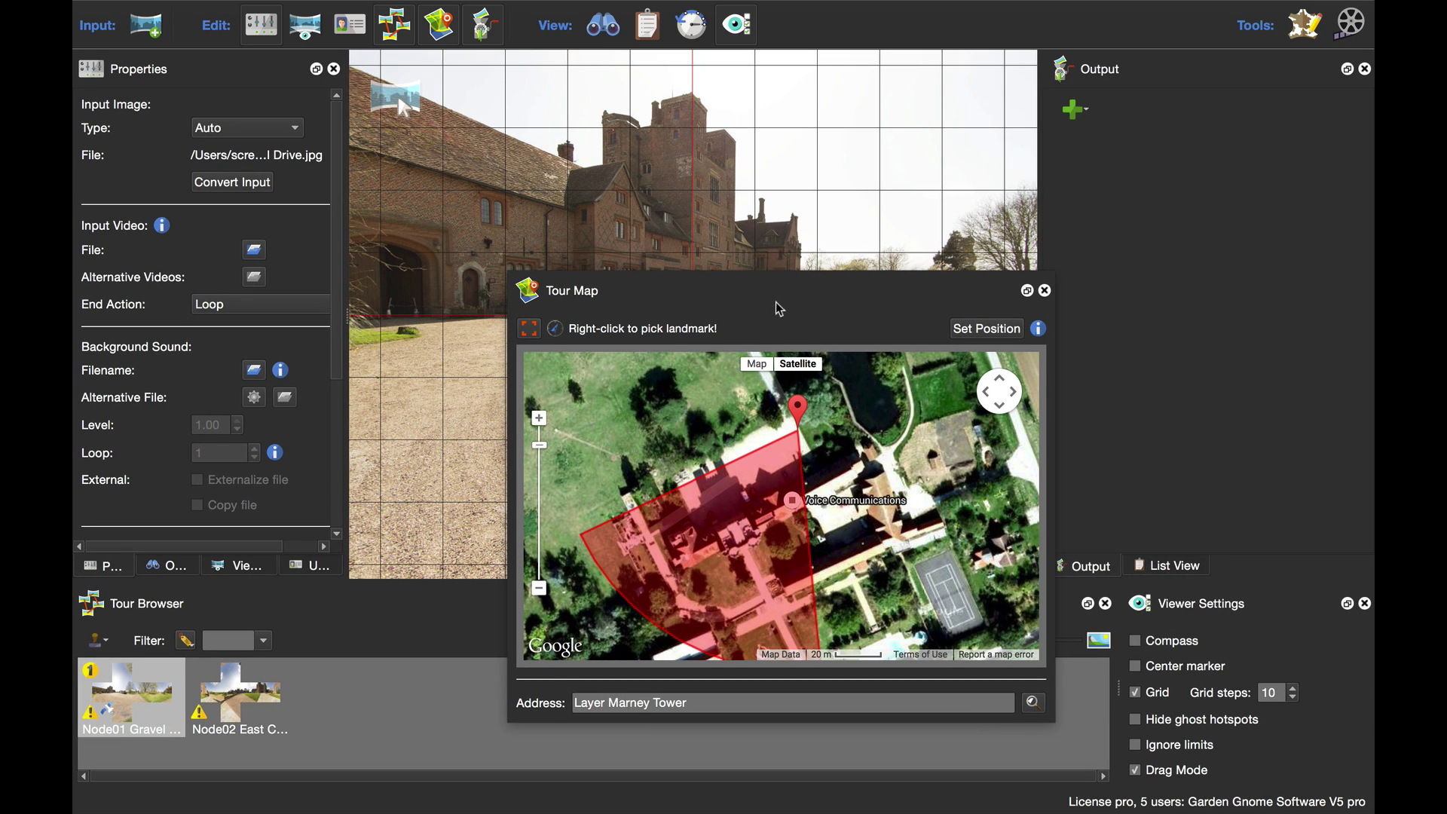
pyautogui.moveTo(779, 309); pyautogui.dragTo(951, 361)
# Switch to Node02 East Court and set its position in the courtyard on the map
pyautogui.click(238, 699)
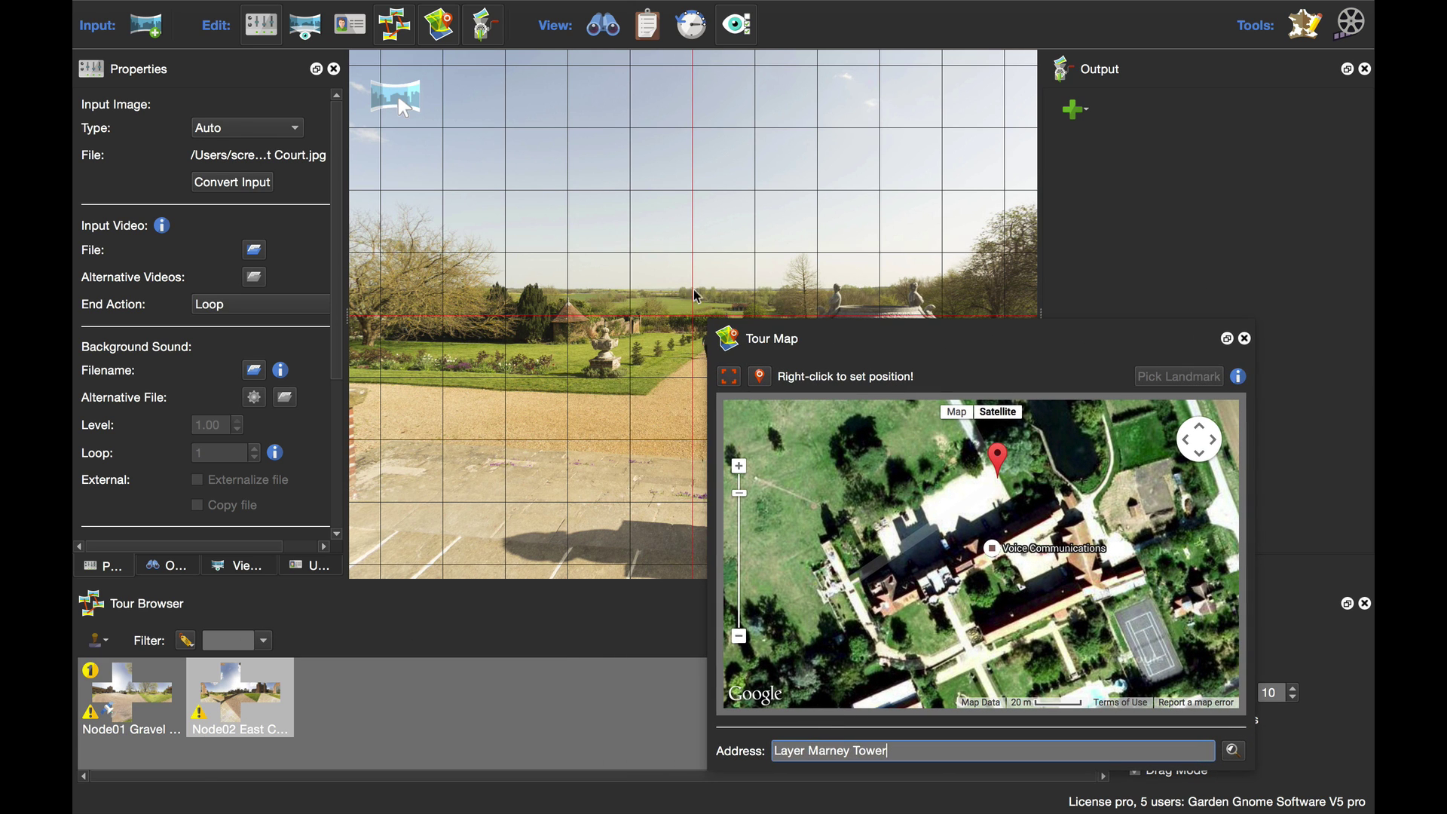
pyautogui.moveTo(654, 299); pyautogui.dragTo(643, 272)
pyautogui.moveTo(897, 341); pyautogui.dragTo(664, 197)
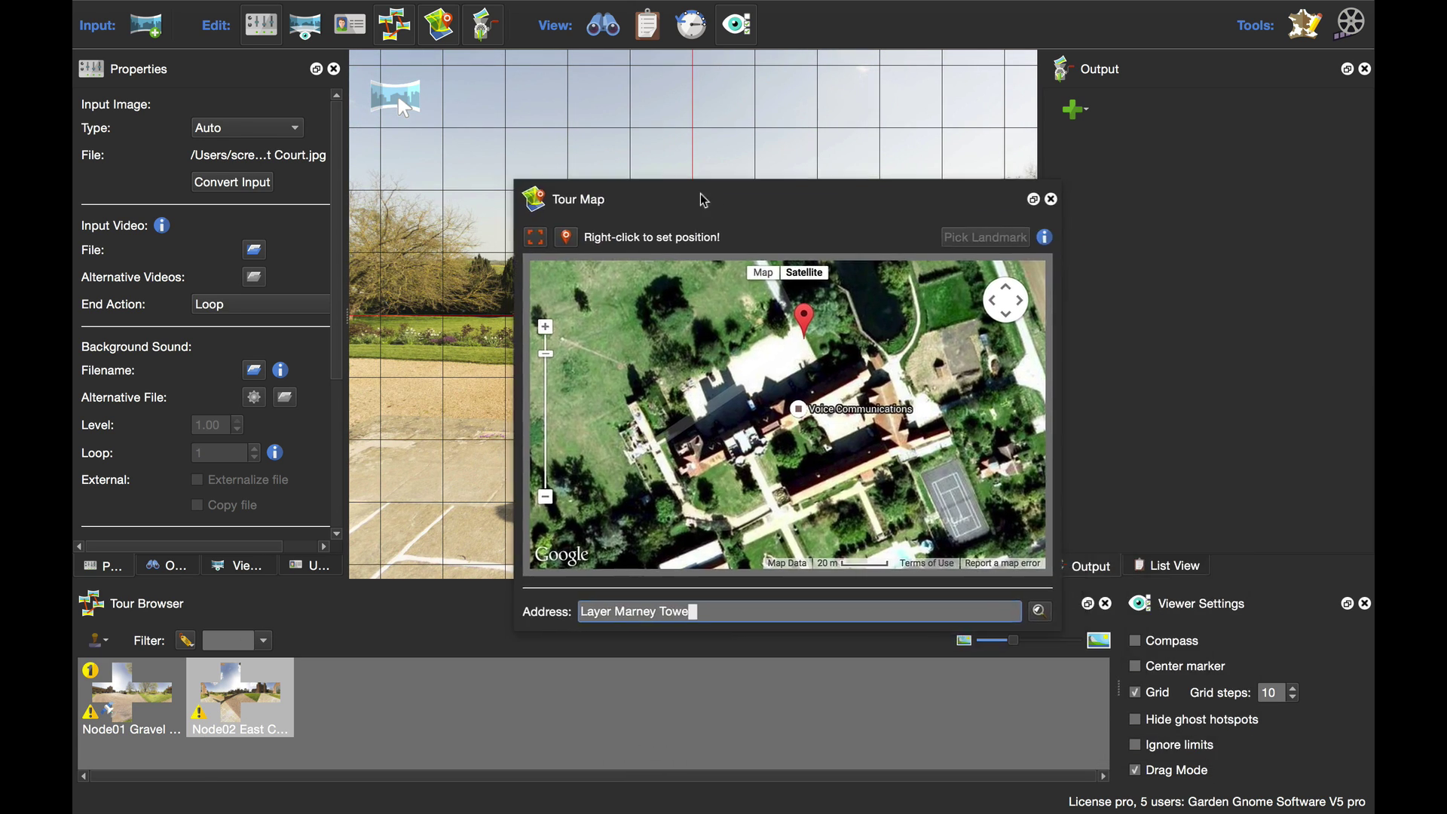
pyautogui.click(545, 327)
pyautogui.scroll(-3, 690, 435)
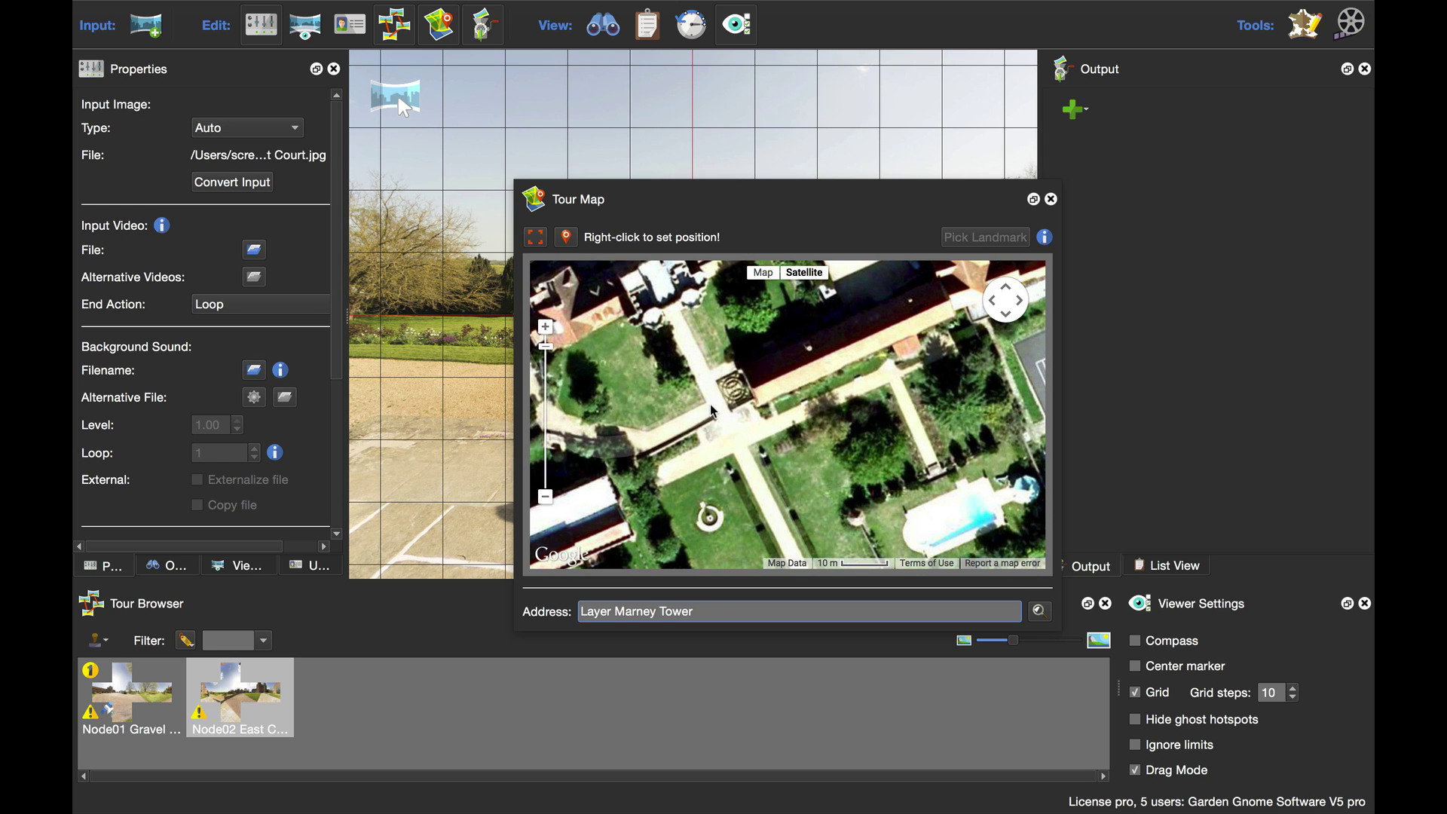
pyautogui.rightClick(714, 412)
pyautogui.moveTo(767, 212); pyautogui.dragTo(944, 255)
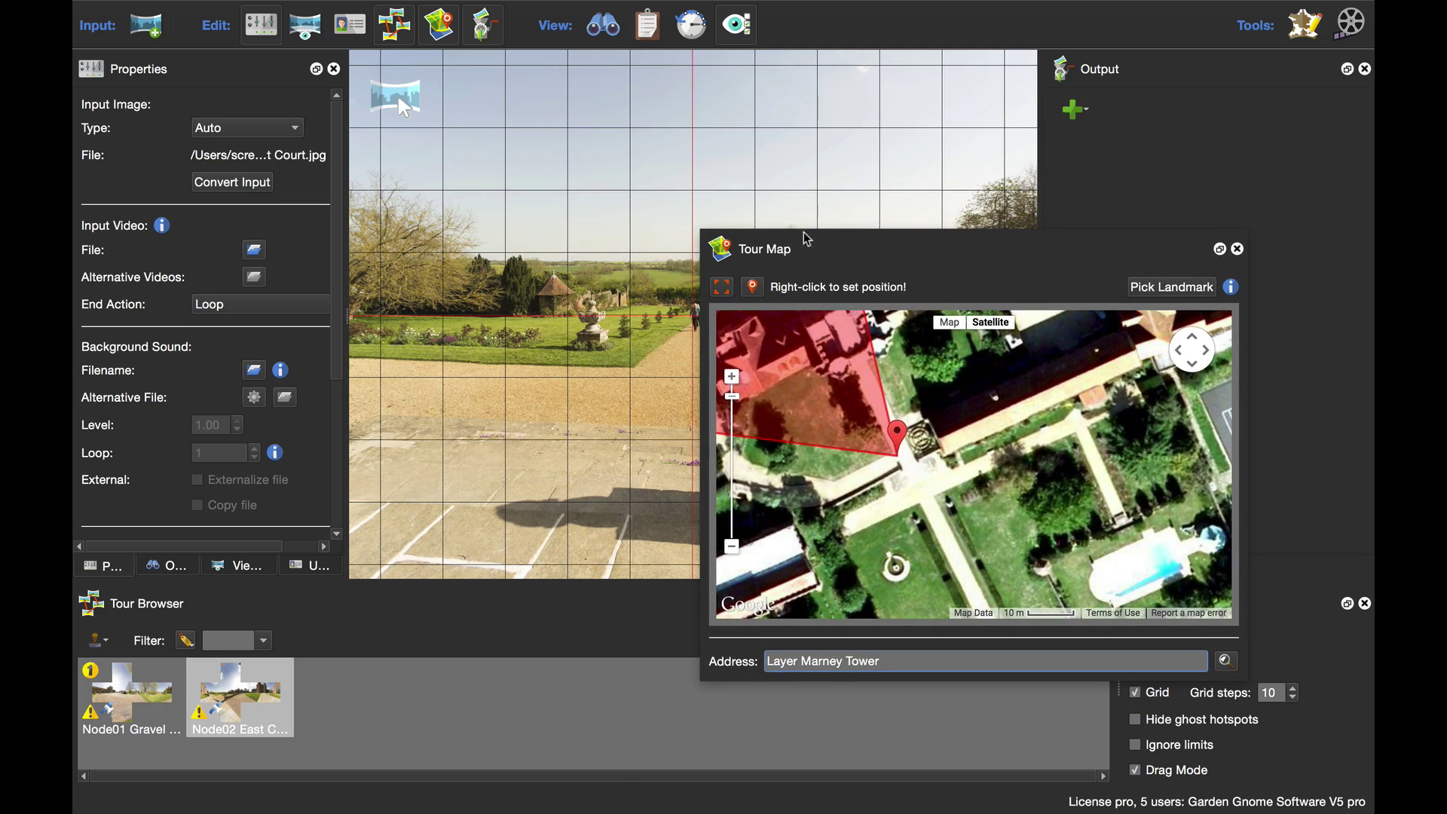
# Turn Node02 toward the brick tower and pick a landmark to aim its view cone
pyautogui.moveTo(844, 246); pyautogui.dragTo(819, 397)
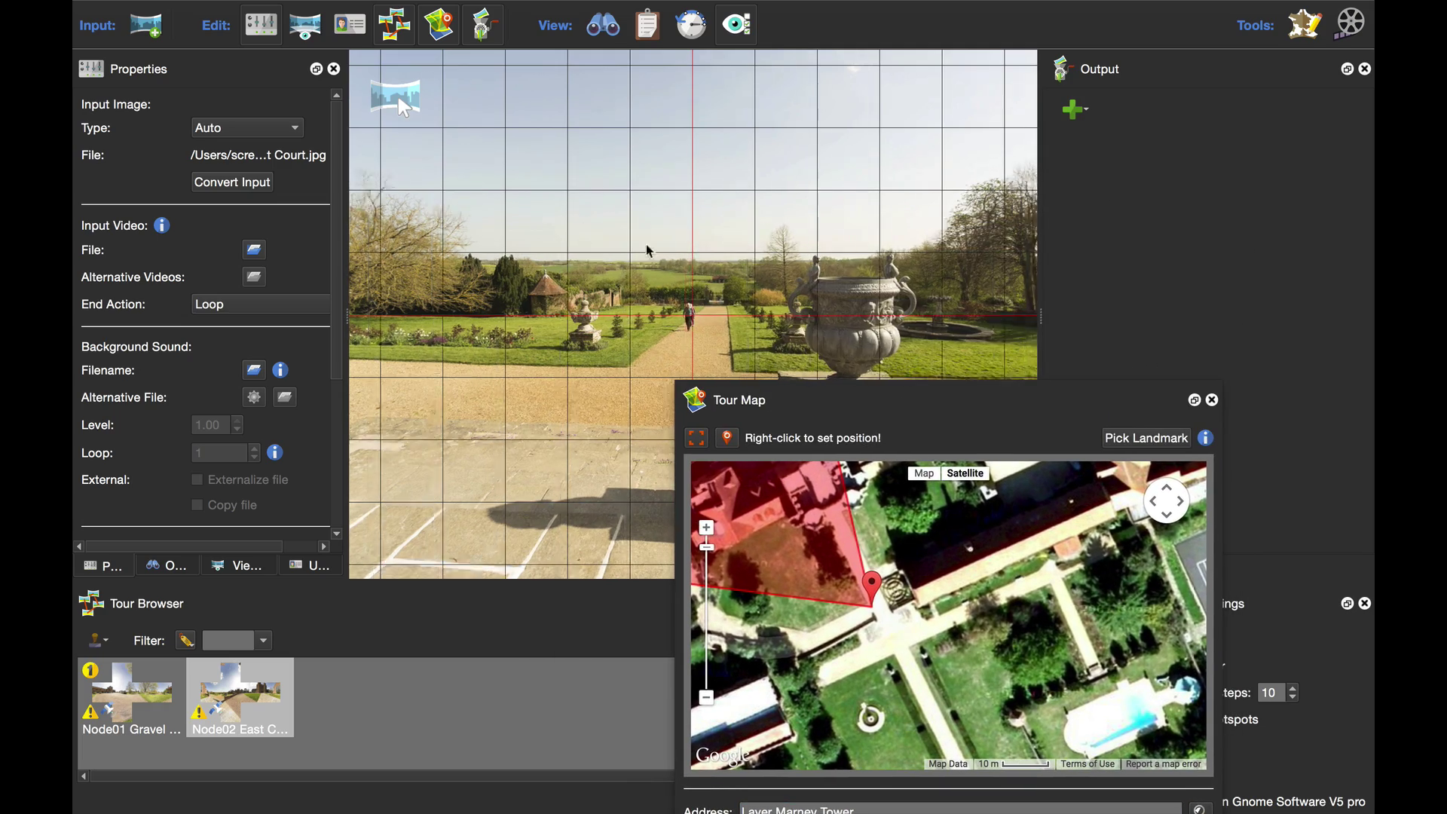
pyautogui.moveTo(649, 249); pyautogui.dragTo(769, 246)
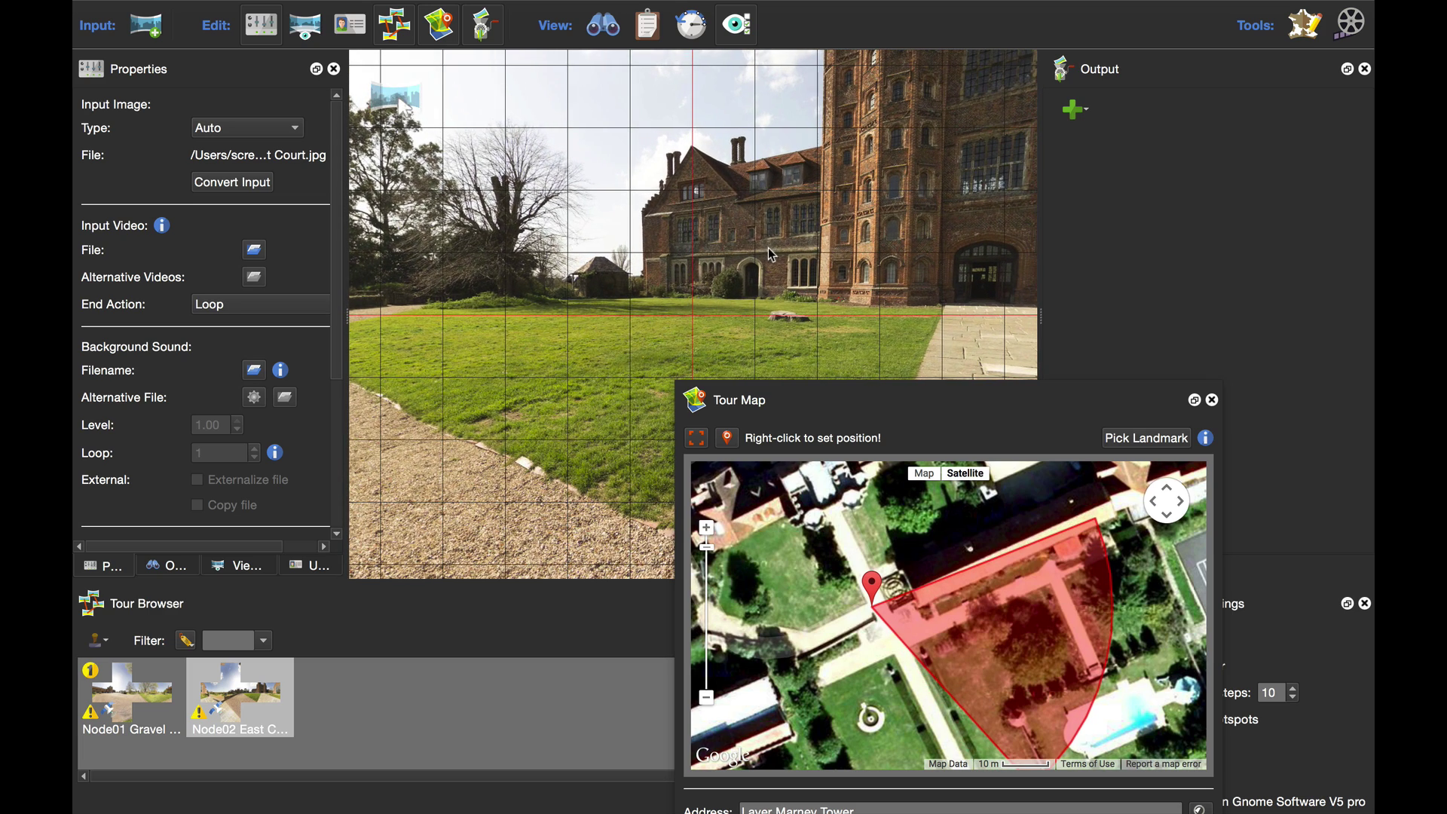
pyautogui.moveTo(869, 386); pyautogui.dragTo(767, 231)
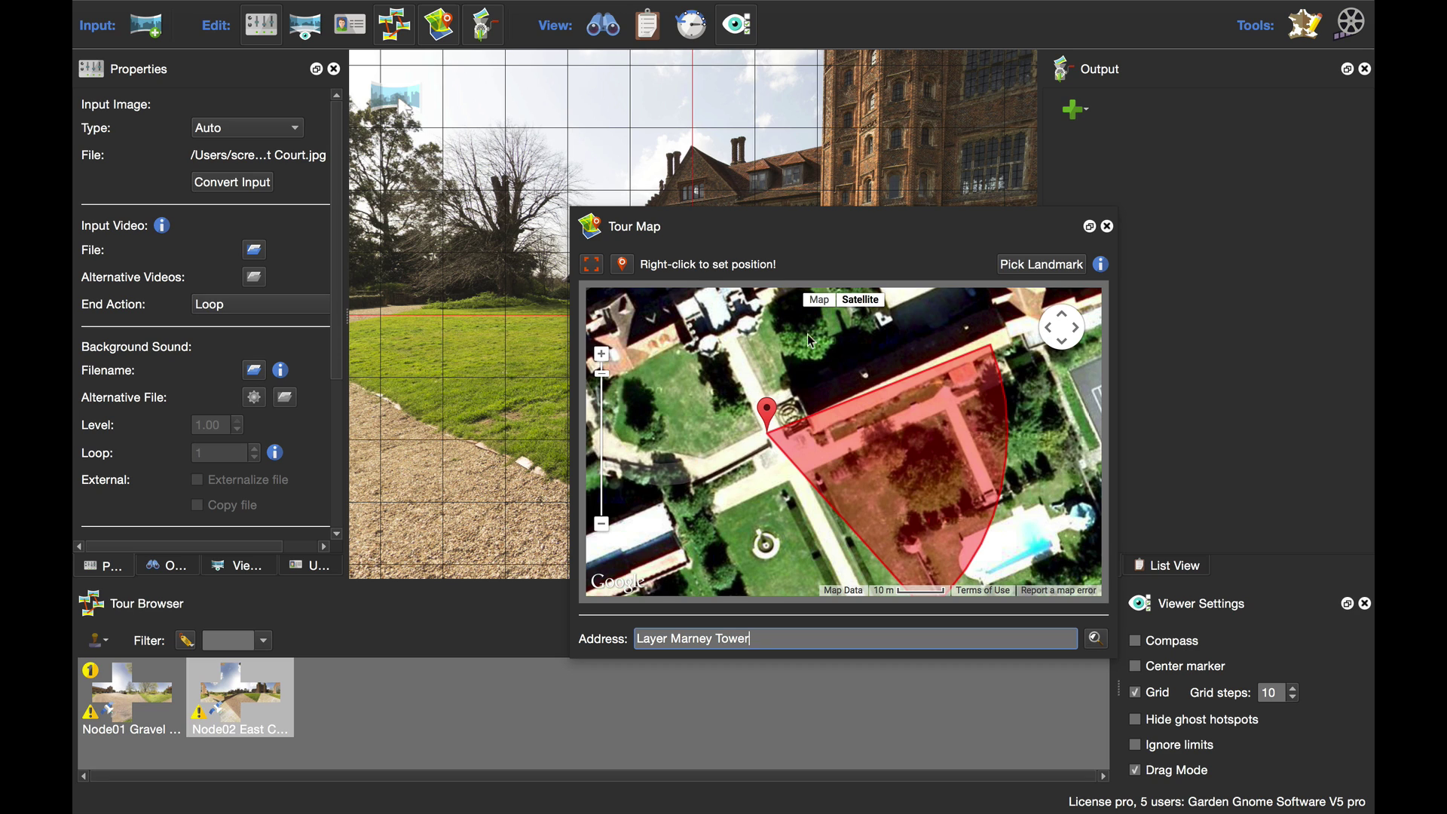
pyautogui.click(1025, 266)
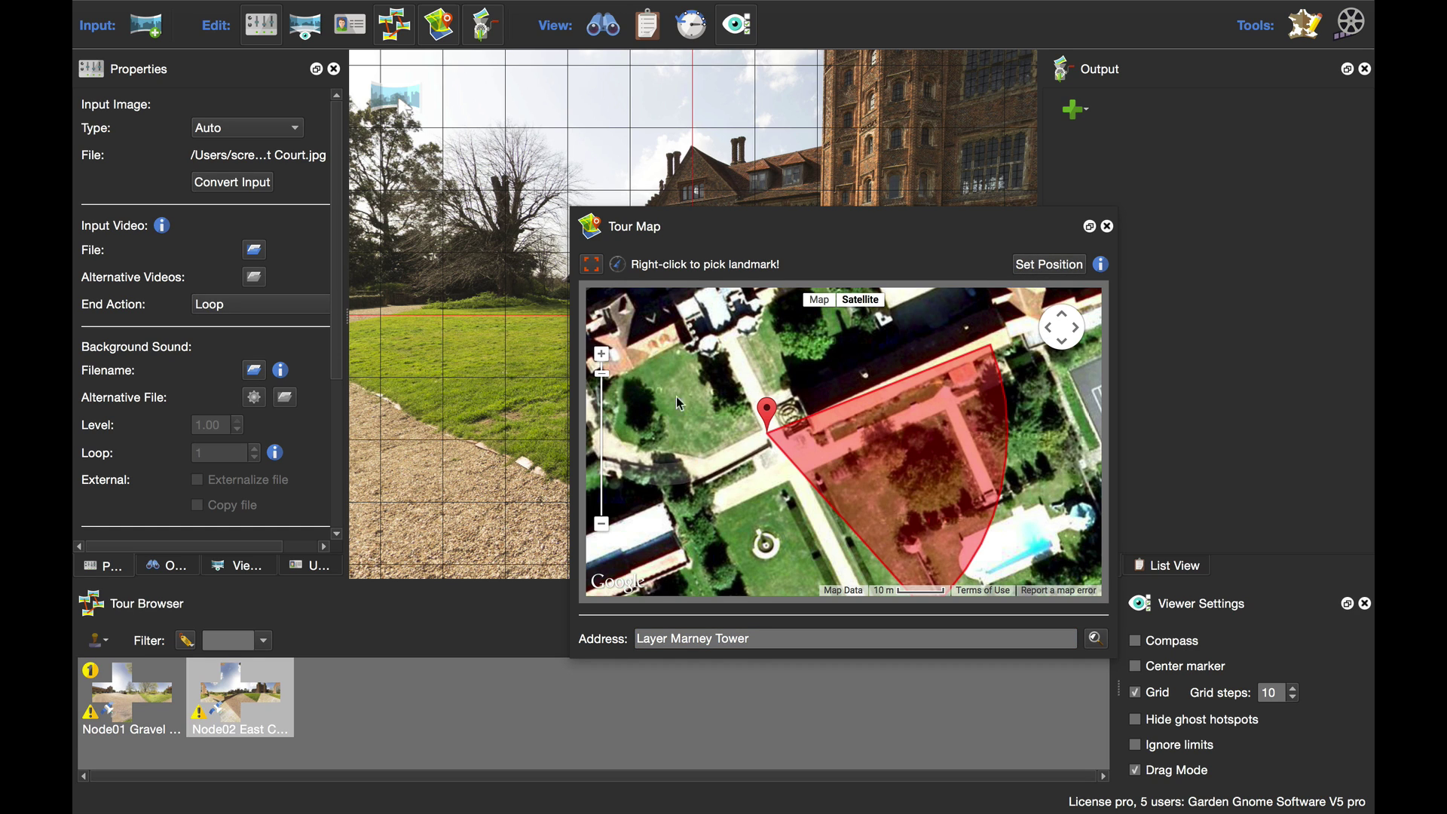
pyautogui.rightClick(632, 368)
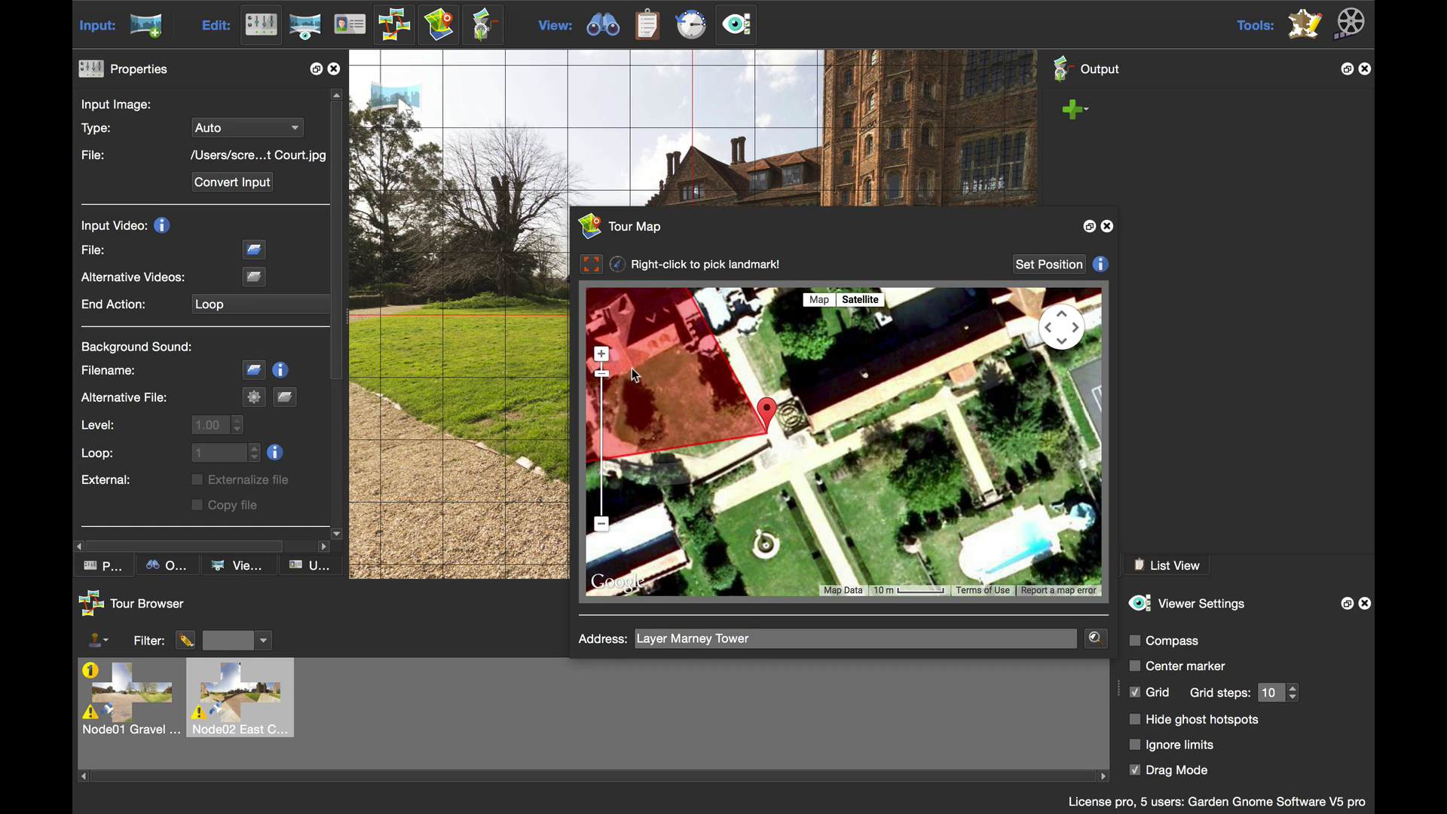
# Close the Tour Map window
pyautogui.moveTo(792, 235); pyautogui.dragTo(731, 280)
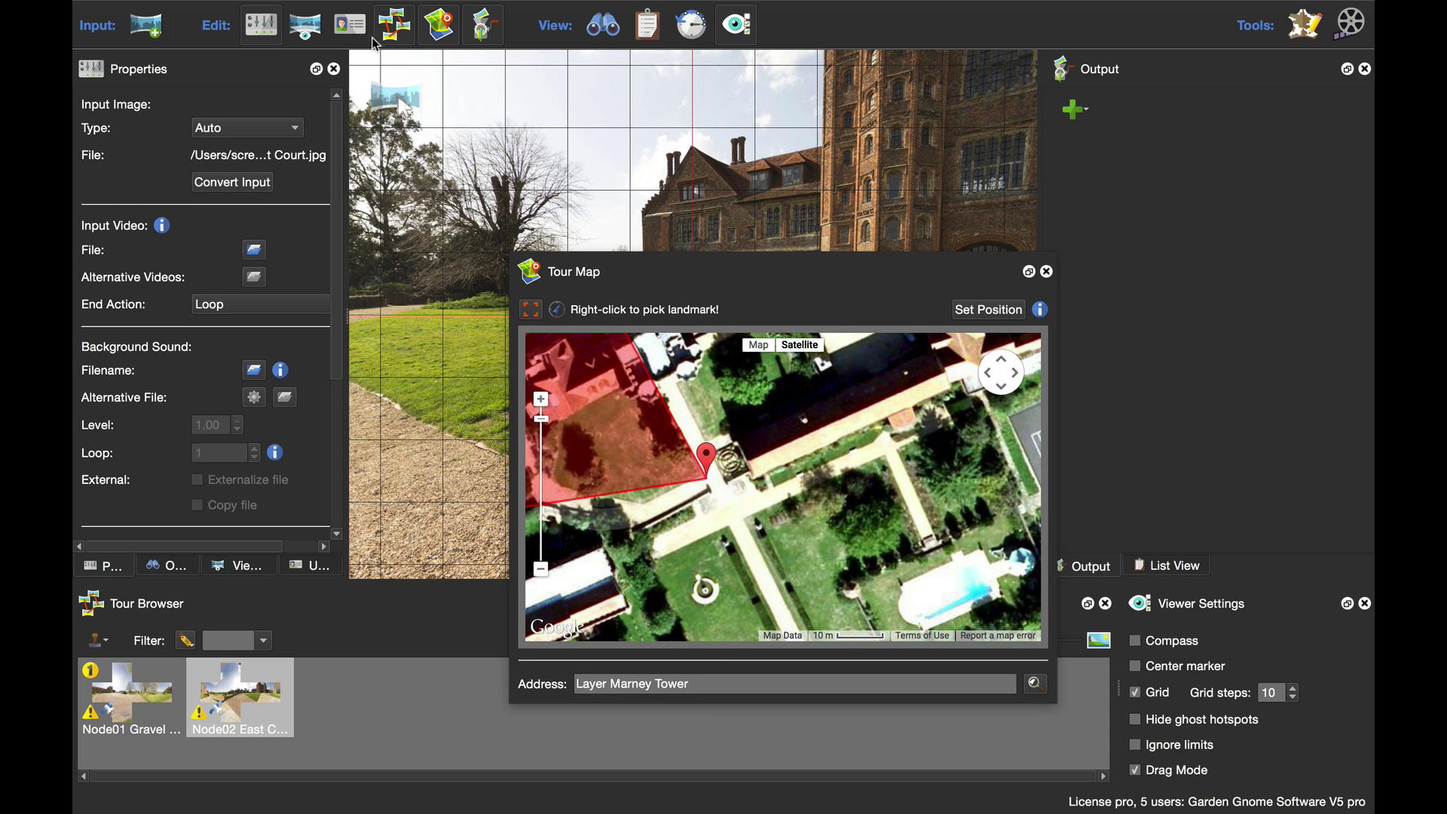
pyautogui.click(445, 33)
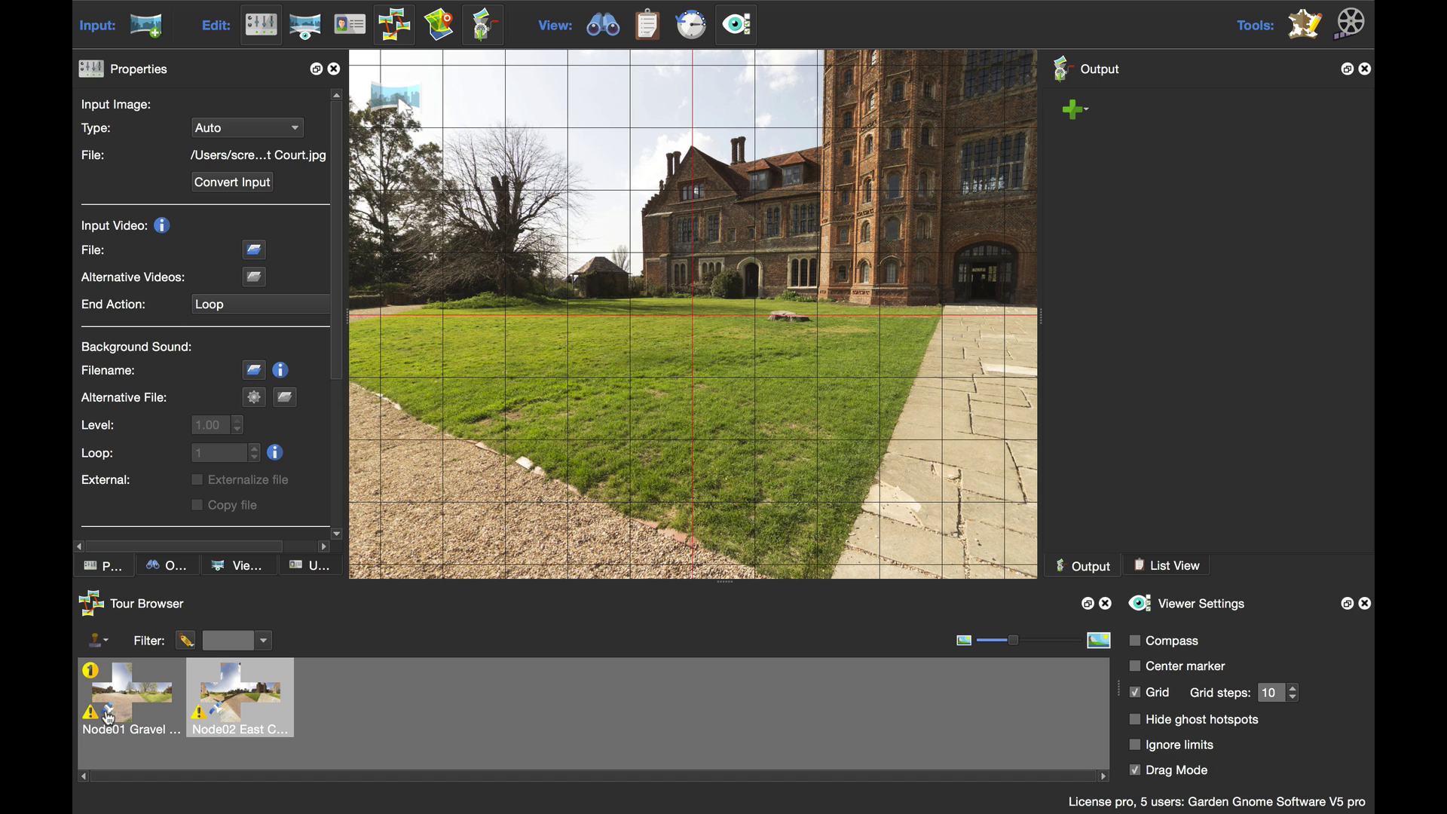
pyautogui.scroll(-1, 226, 226)
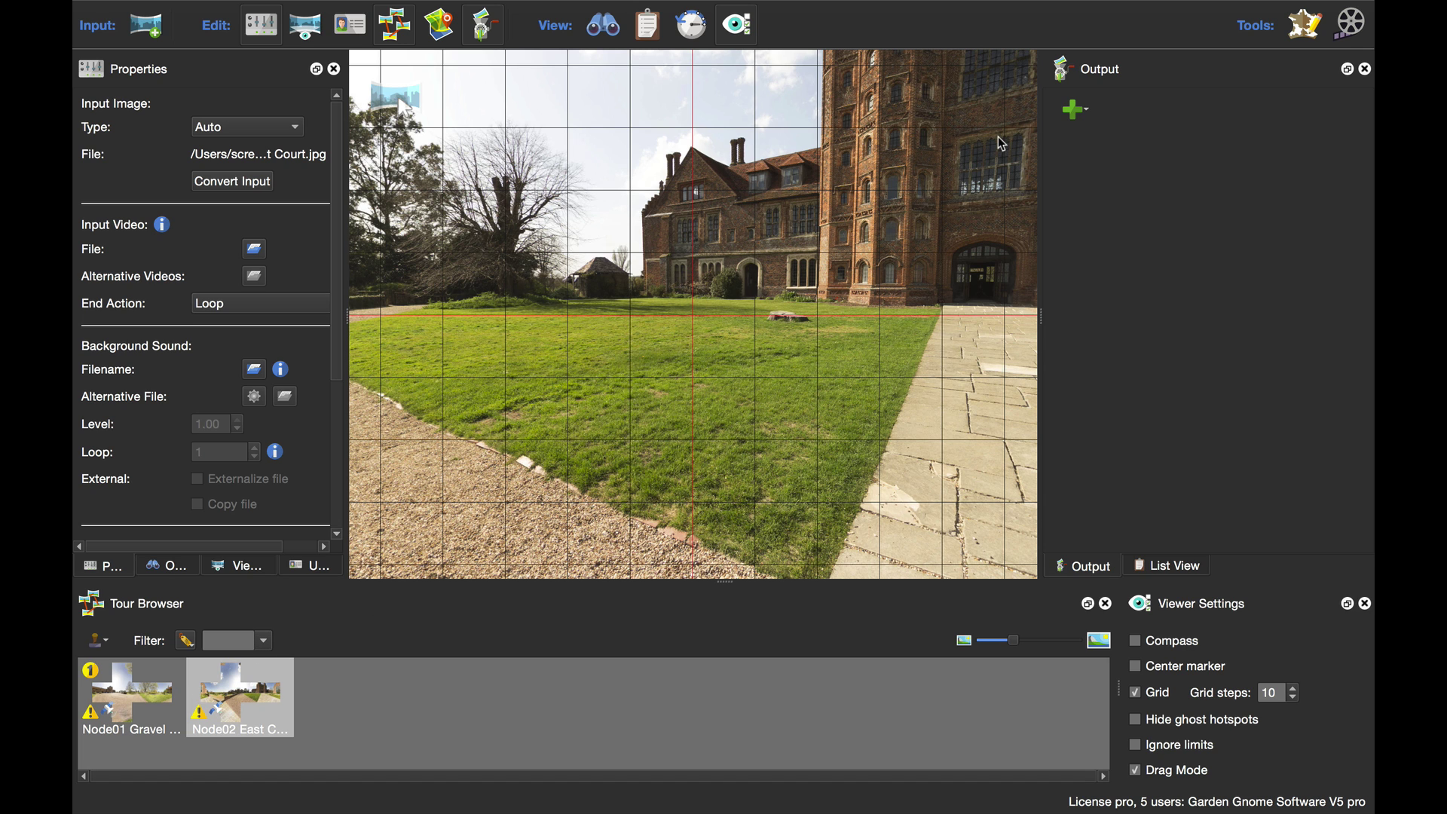
# Add an HTML5 output and save the project as Maps.p2vr
pyautogui.click(1076, 110)
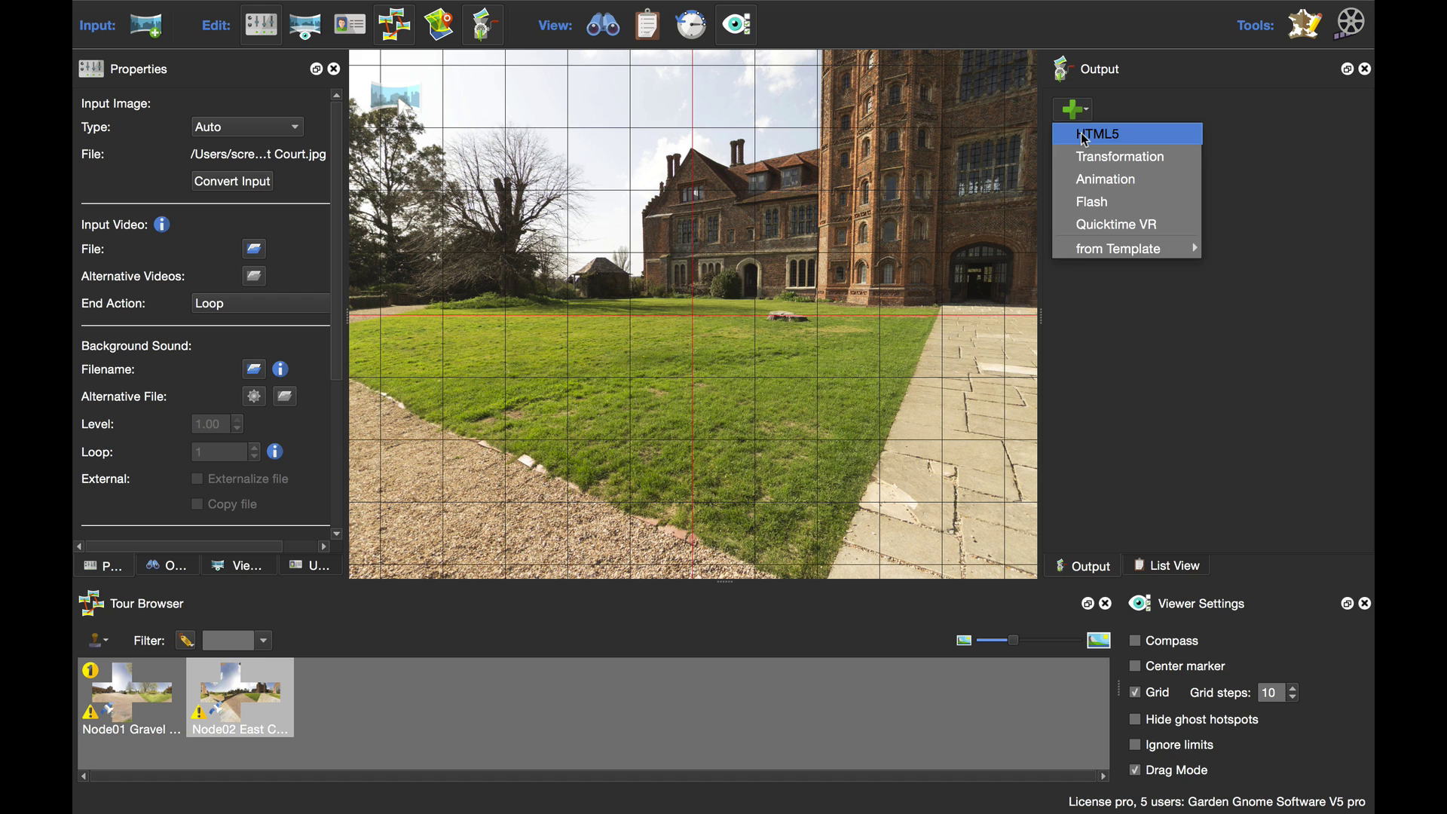
pyautogui.click(1085, 130)
pyautogui.click(1205, 277)
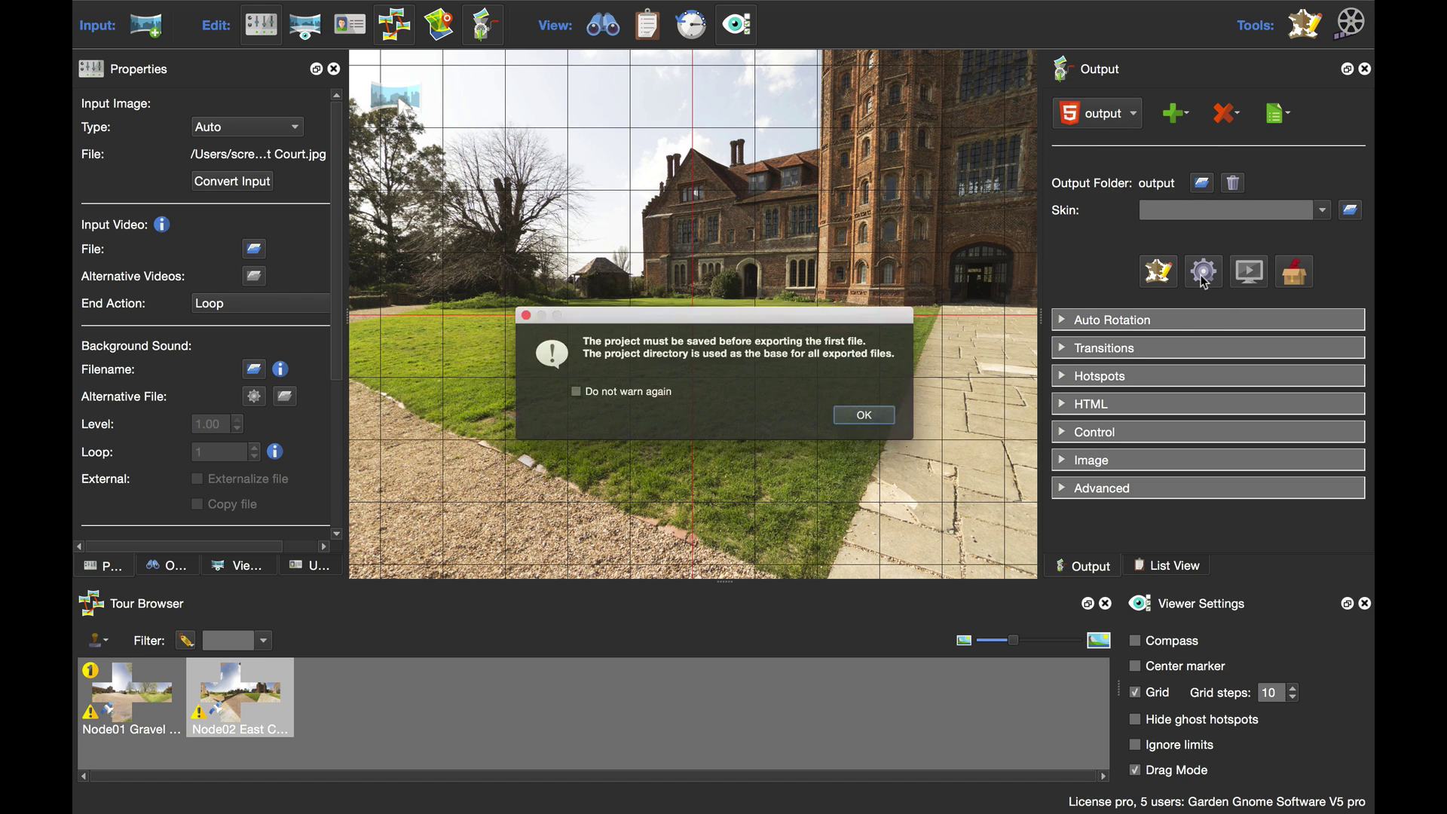
pyautogui.click(954, 420)
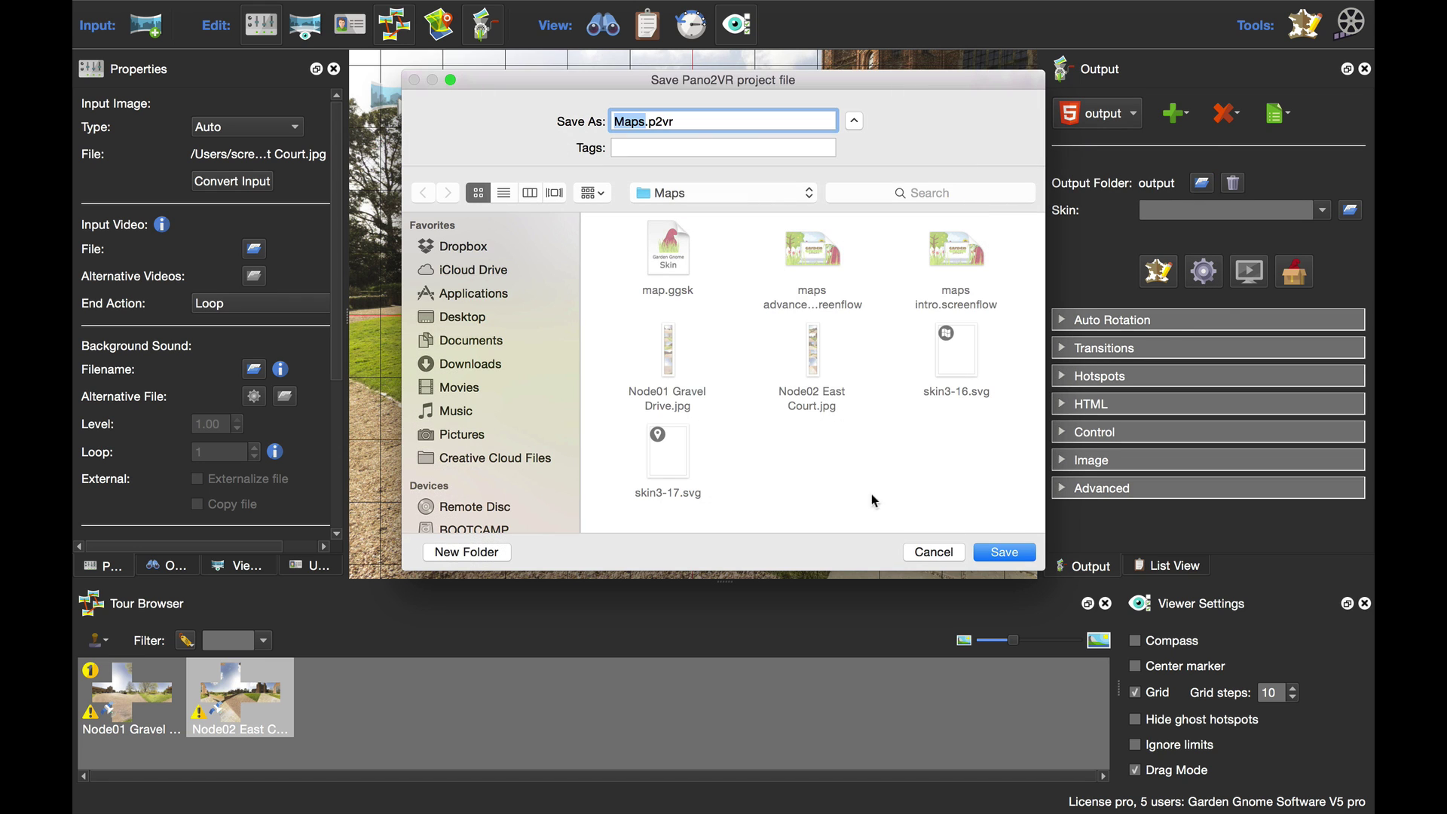
pyautogui.click(1015, 552)
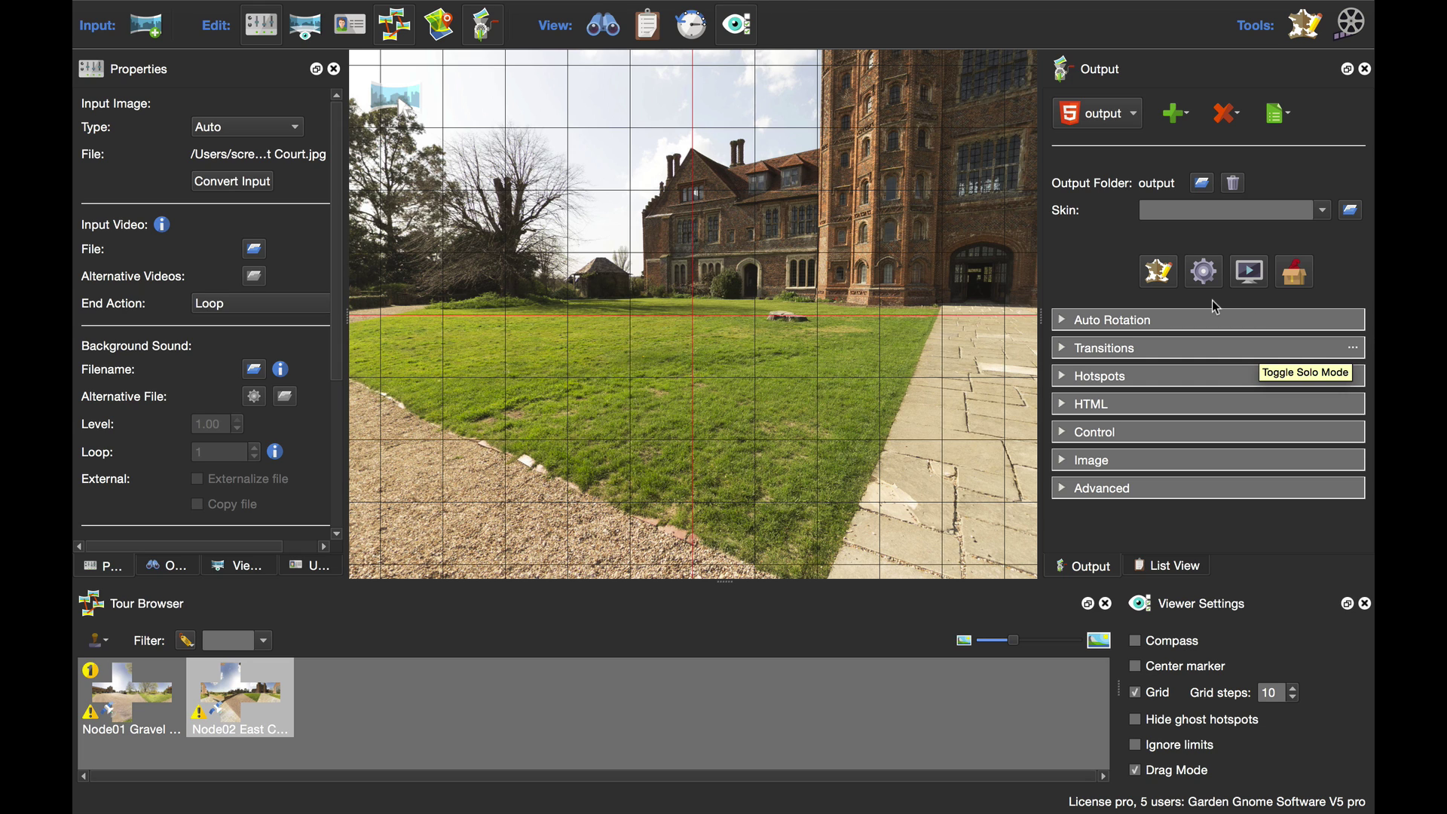
# Choose $d/map.ggsk as the output skin and open it in the Skin Editor
pyautogui.click(1325, 211)
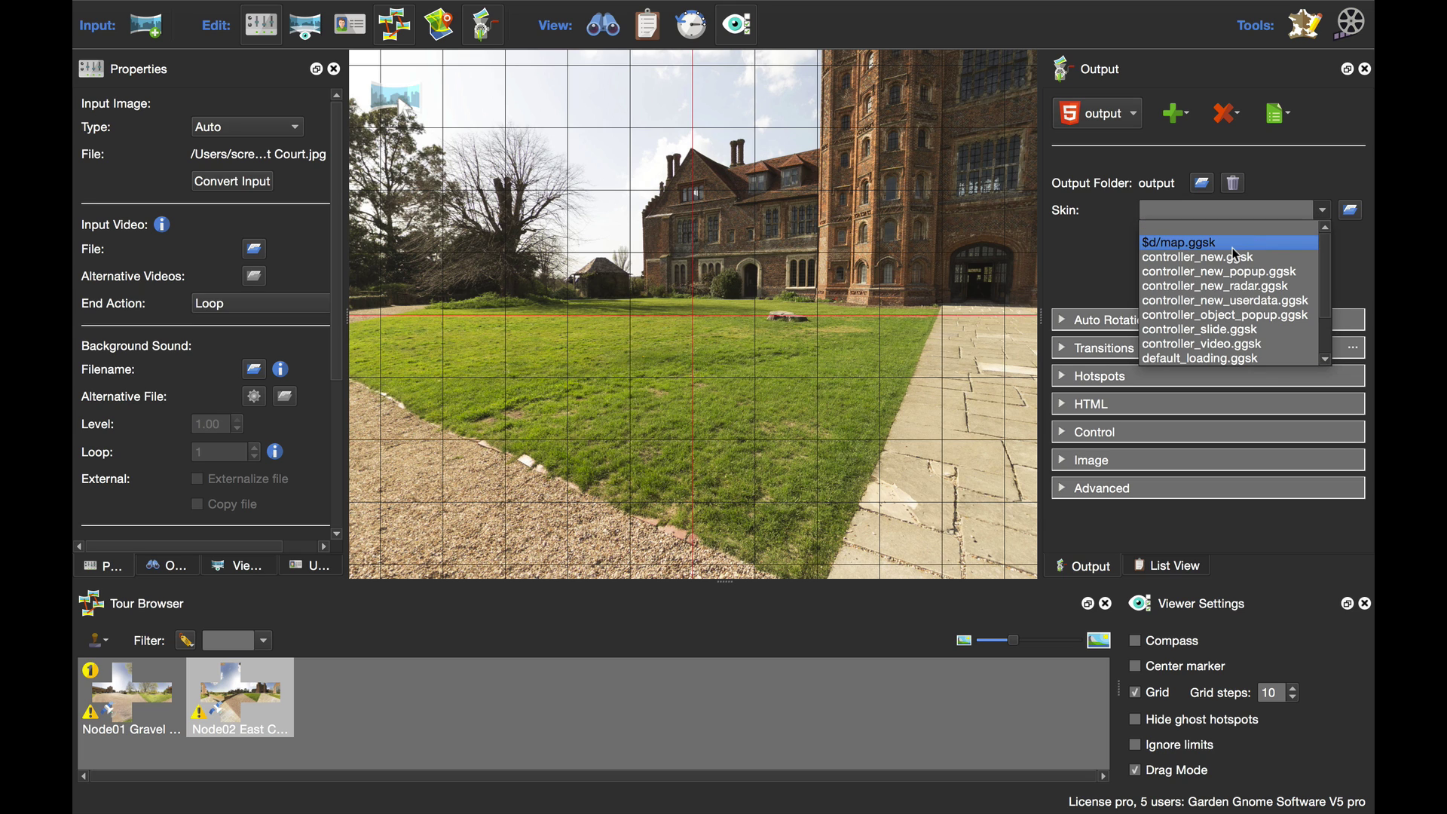
pyautogui.click(1172, 238)
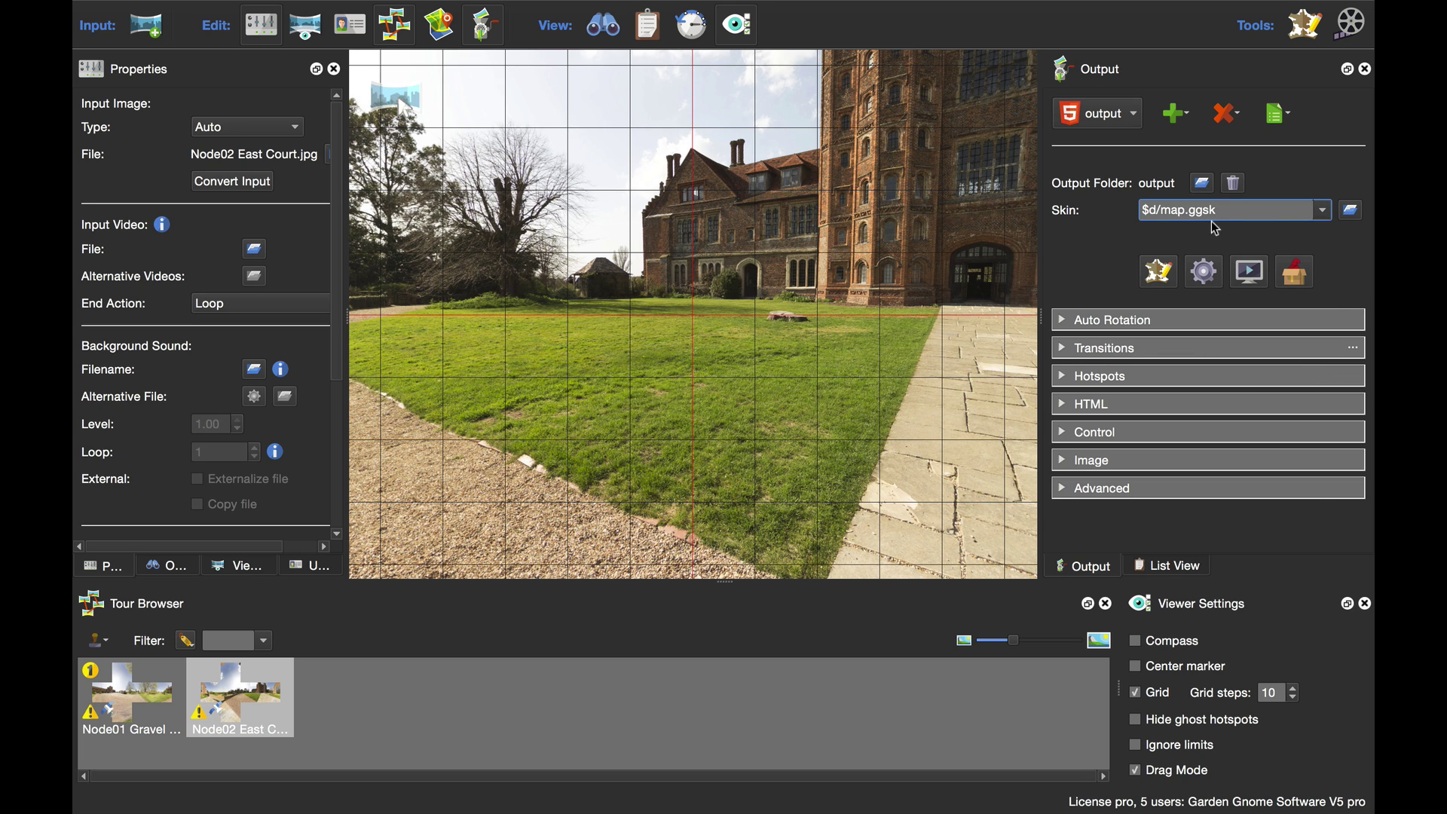
pyautogui.click(1163, 277)
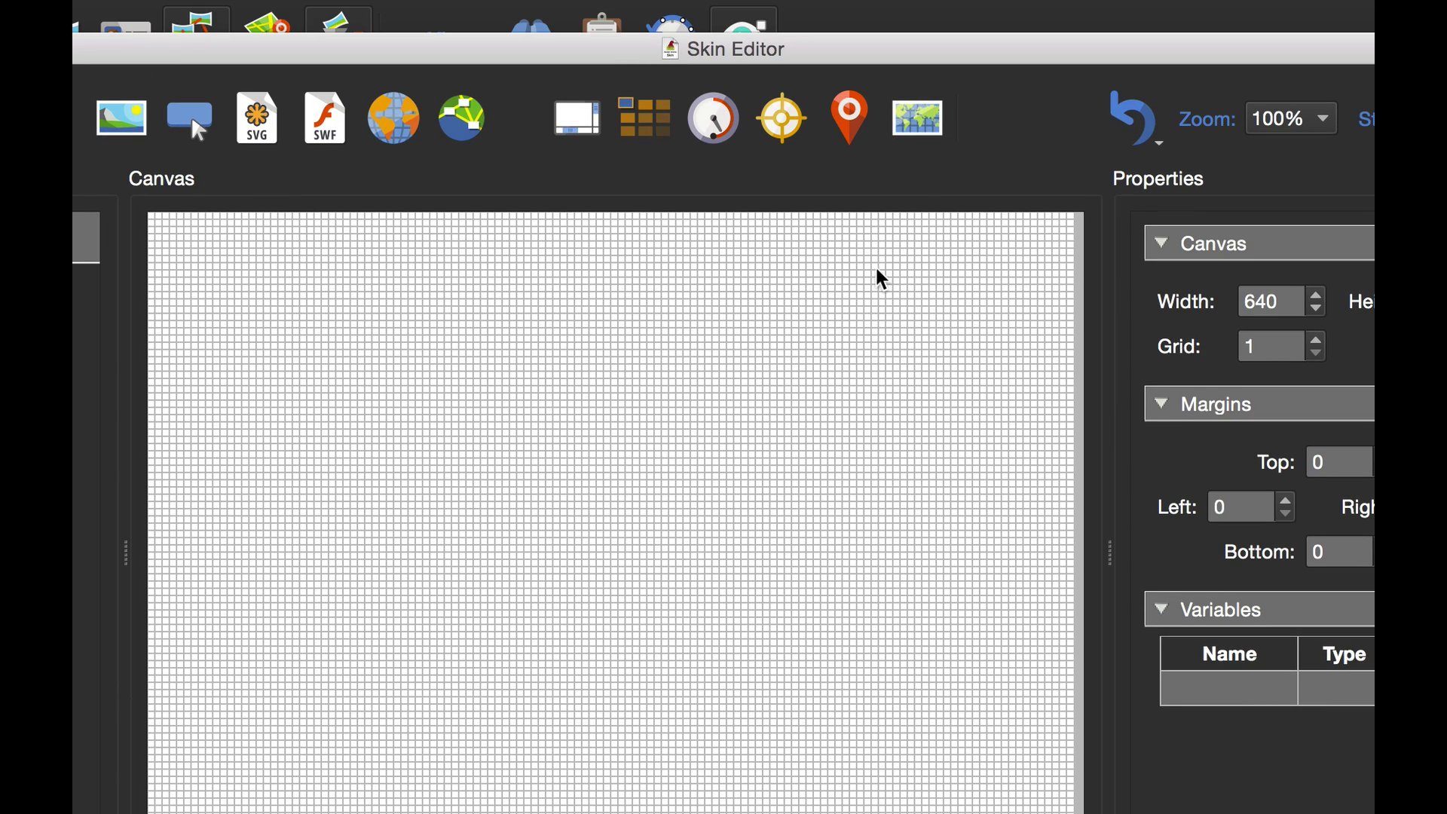
# Draw a 488×312 map element, Map 1, on the skin canvas with Initial Type Satellite
pyautogui.click(915, 140)
pyautogui.moveTo(239, 251); pyautogui.dragTo(938, 695)
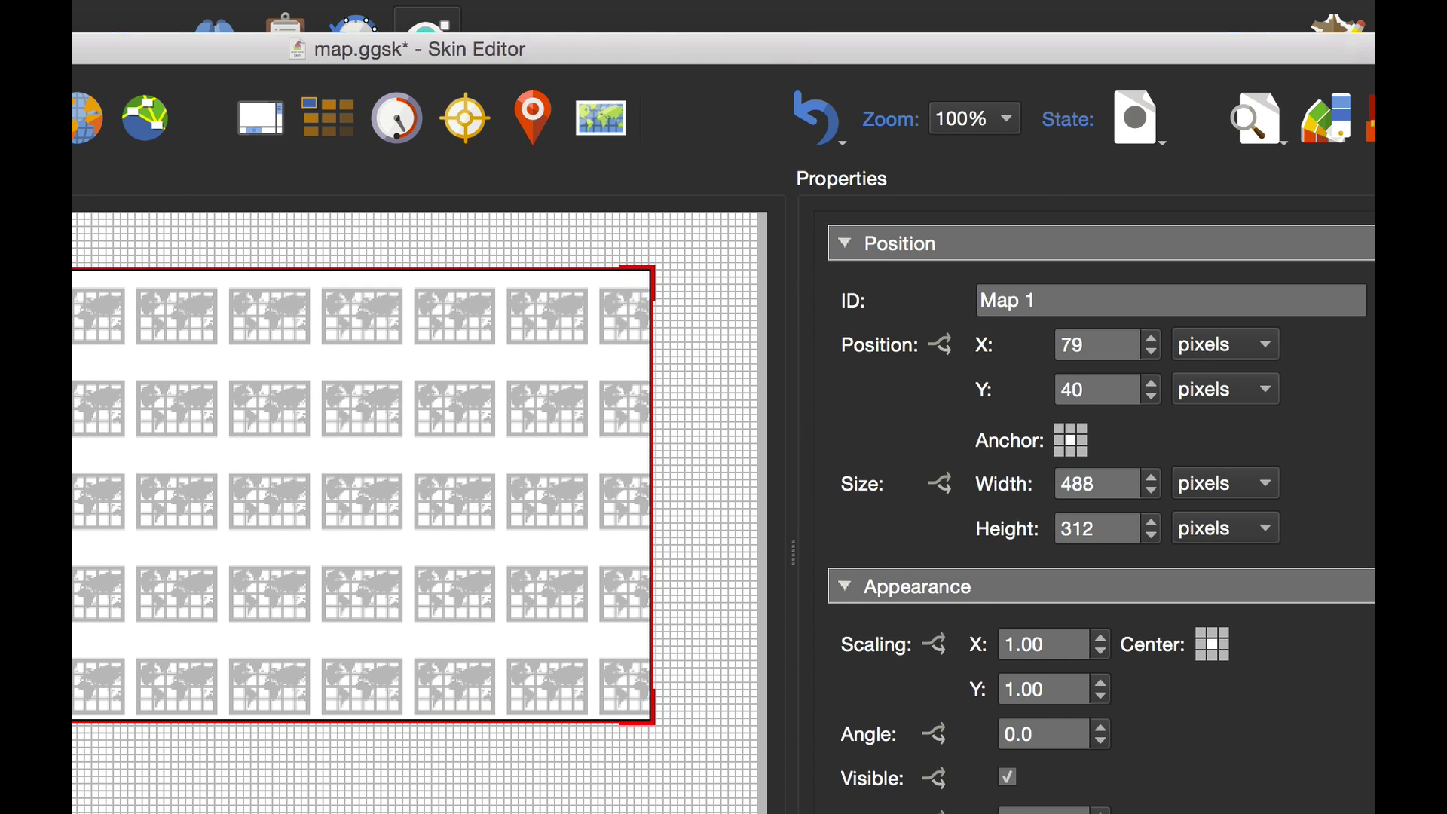
pyautogui.scroll(-10, 907, 533)
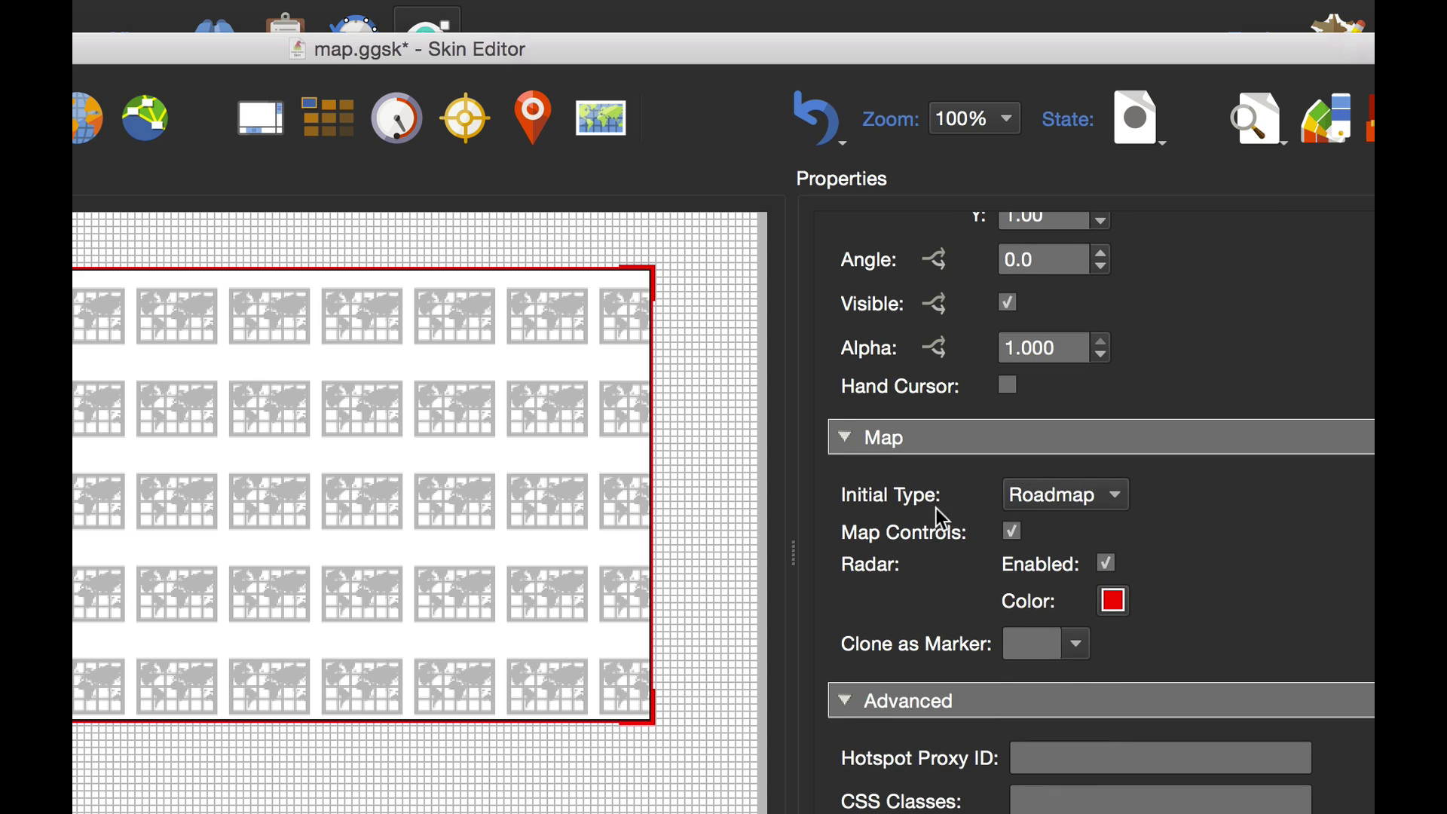
pyautogui.click(1069, 496)
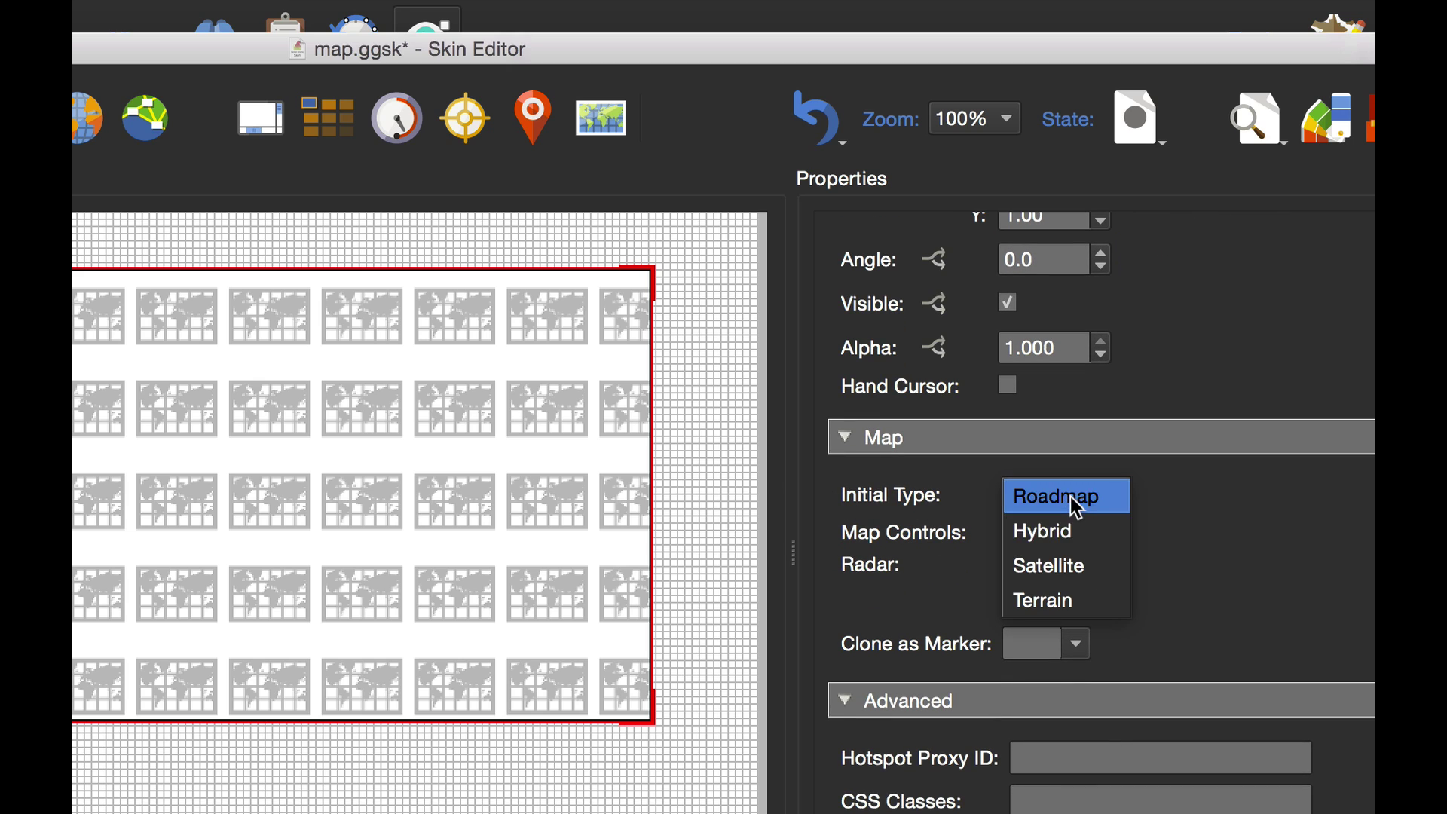
pyautogui.click(1079, 574)
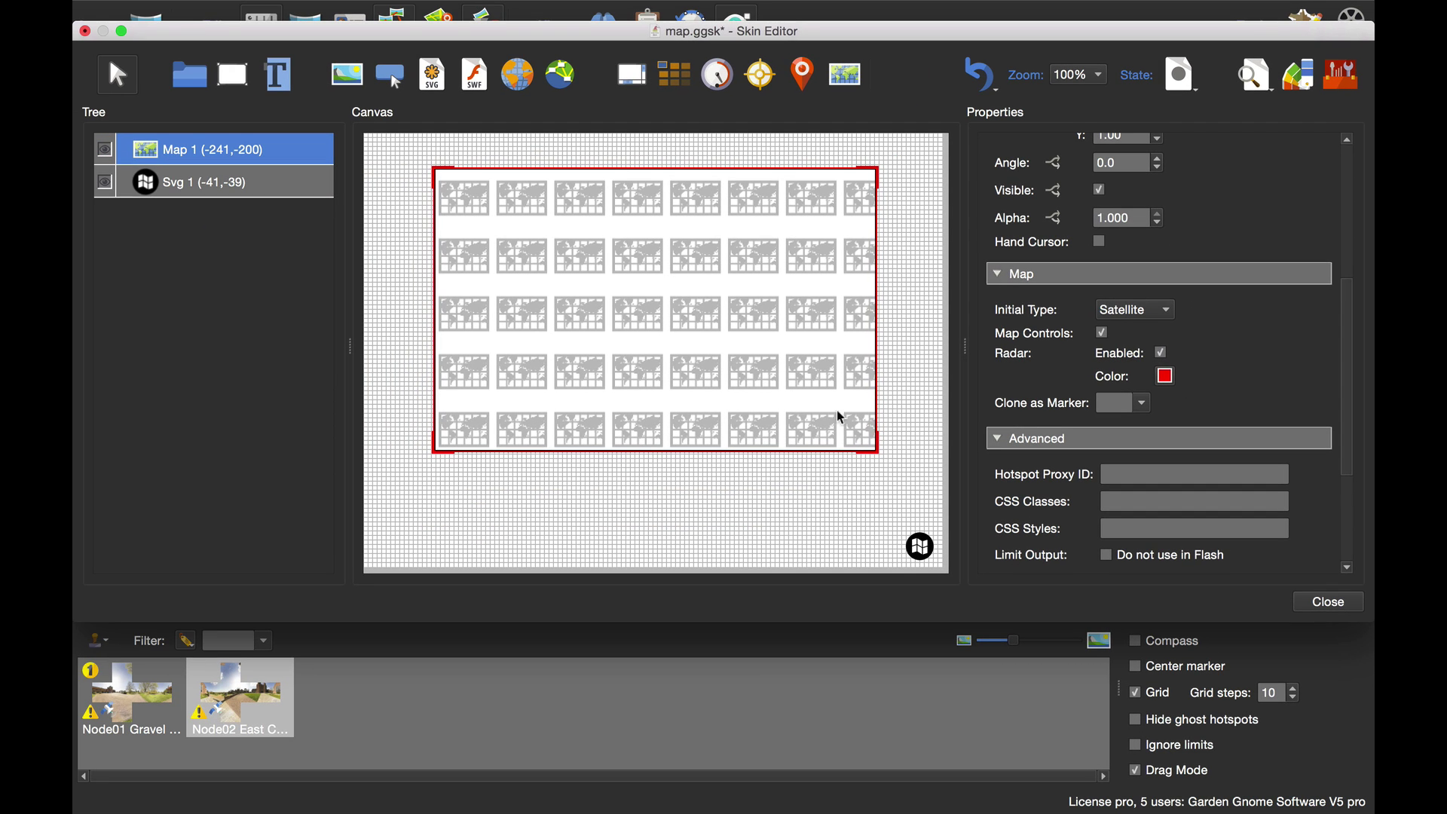
# Give Svg 1 a Mouse Click action that toggles the visibility of Map 1
pyautogui.click(222, 184)
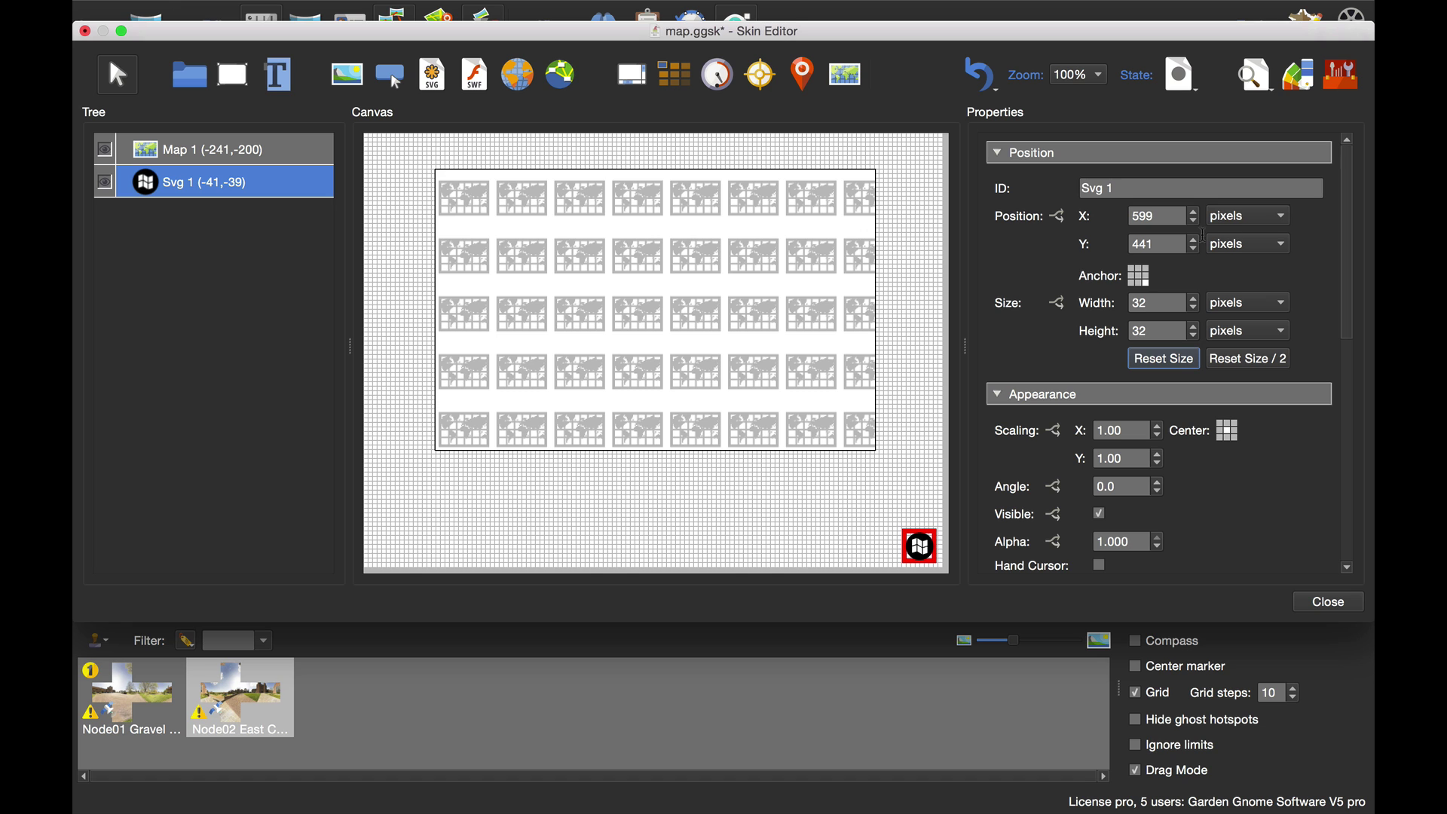
pyautogui.scroll(-10, 1352, 202)
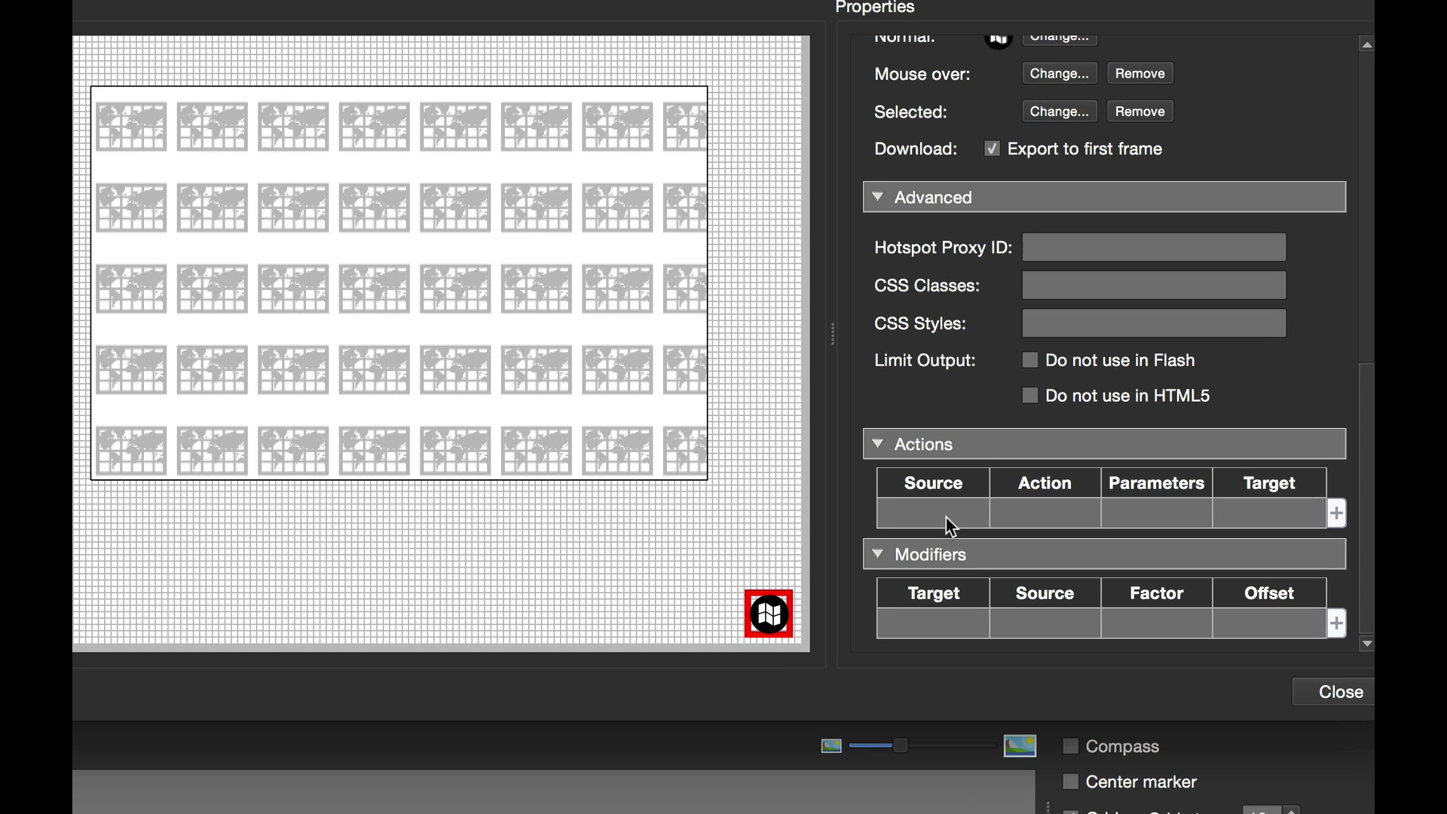
pyautogui.doubleClick(951, 527)
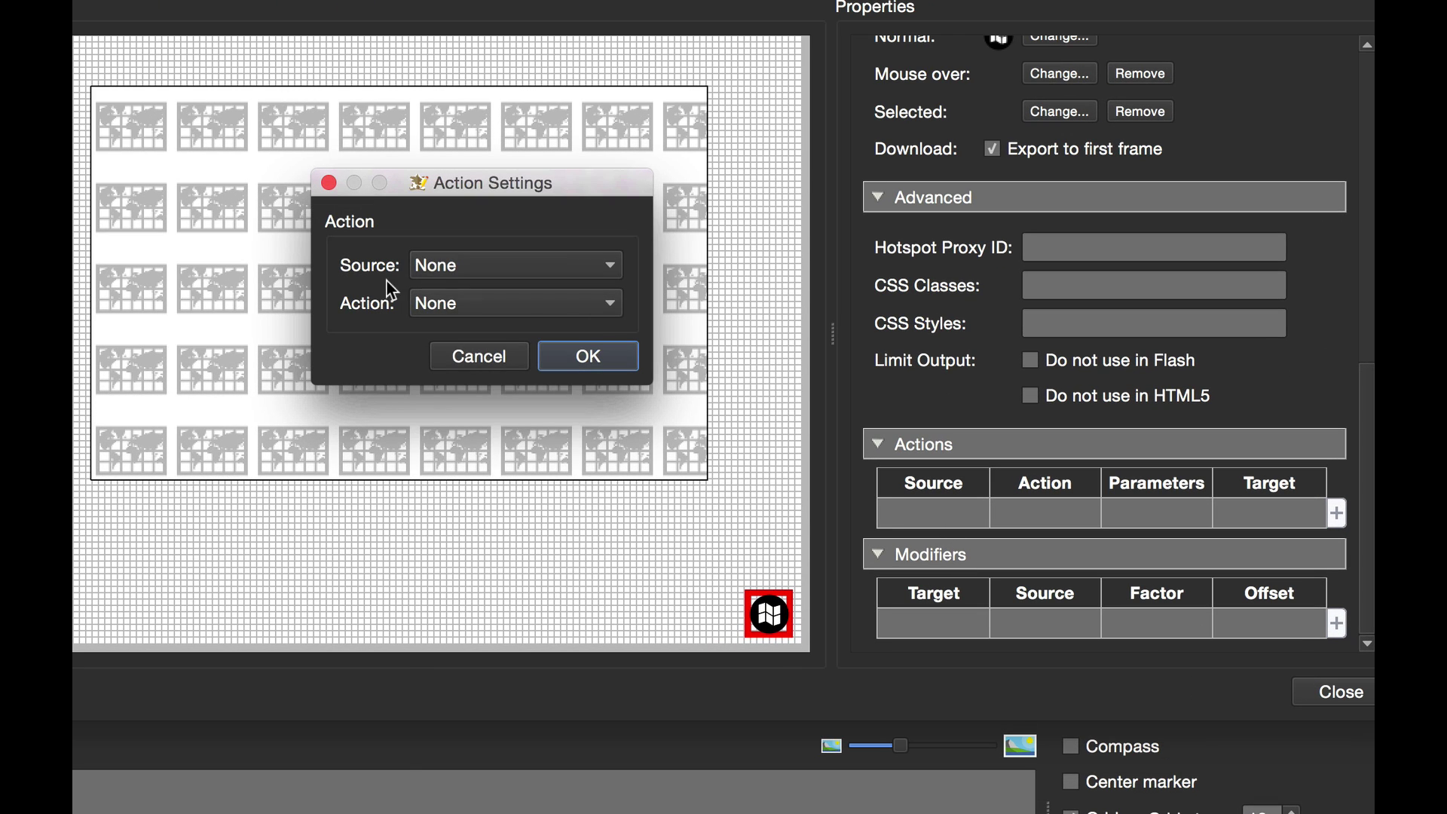
pyautogui.click(433, 267)
pyautogui.click(444, 287)
pyautogui.click(483, 305)
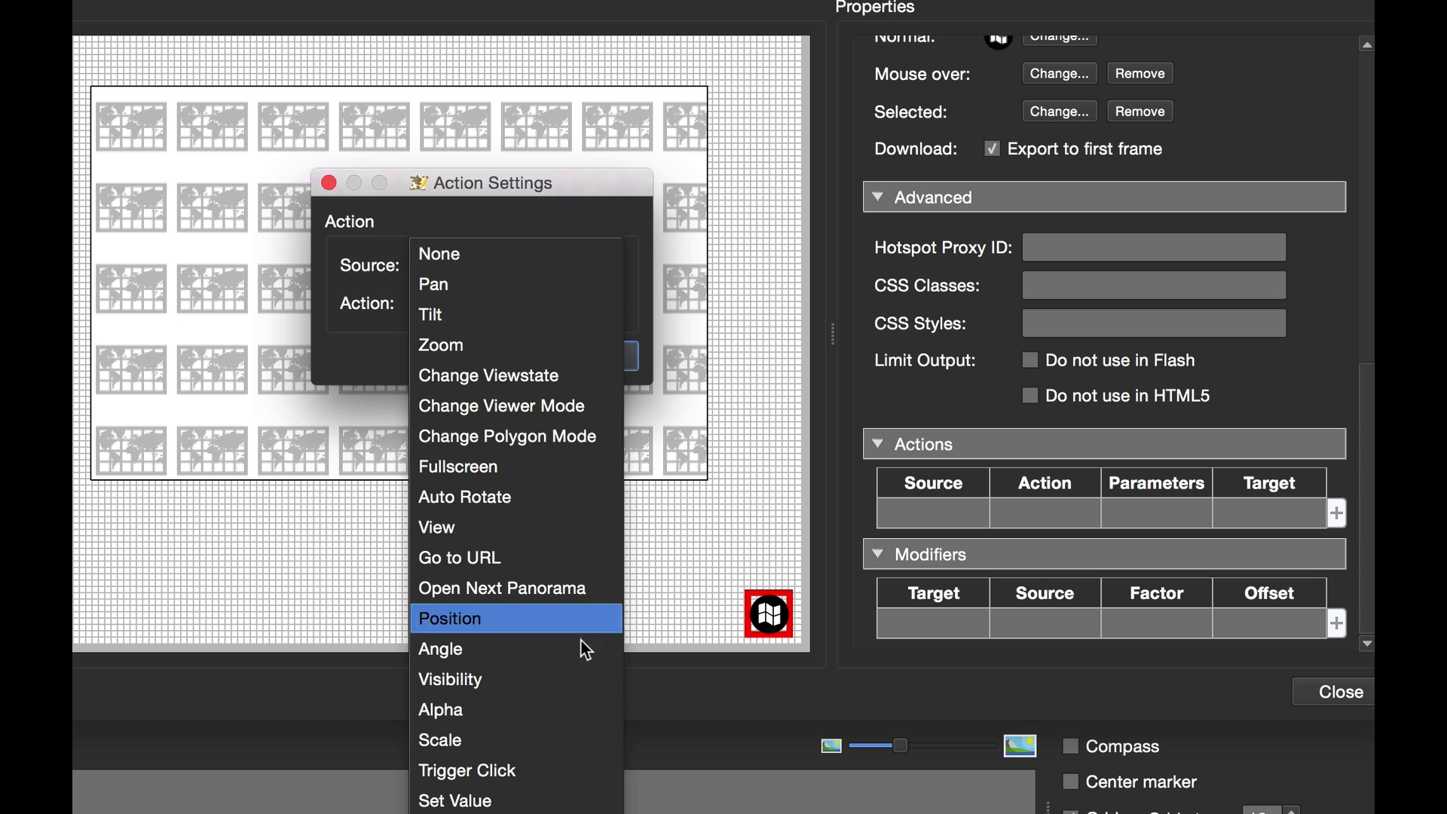
pyautogui.click(584, 677)
pyautogui.click(622, 351)
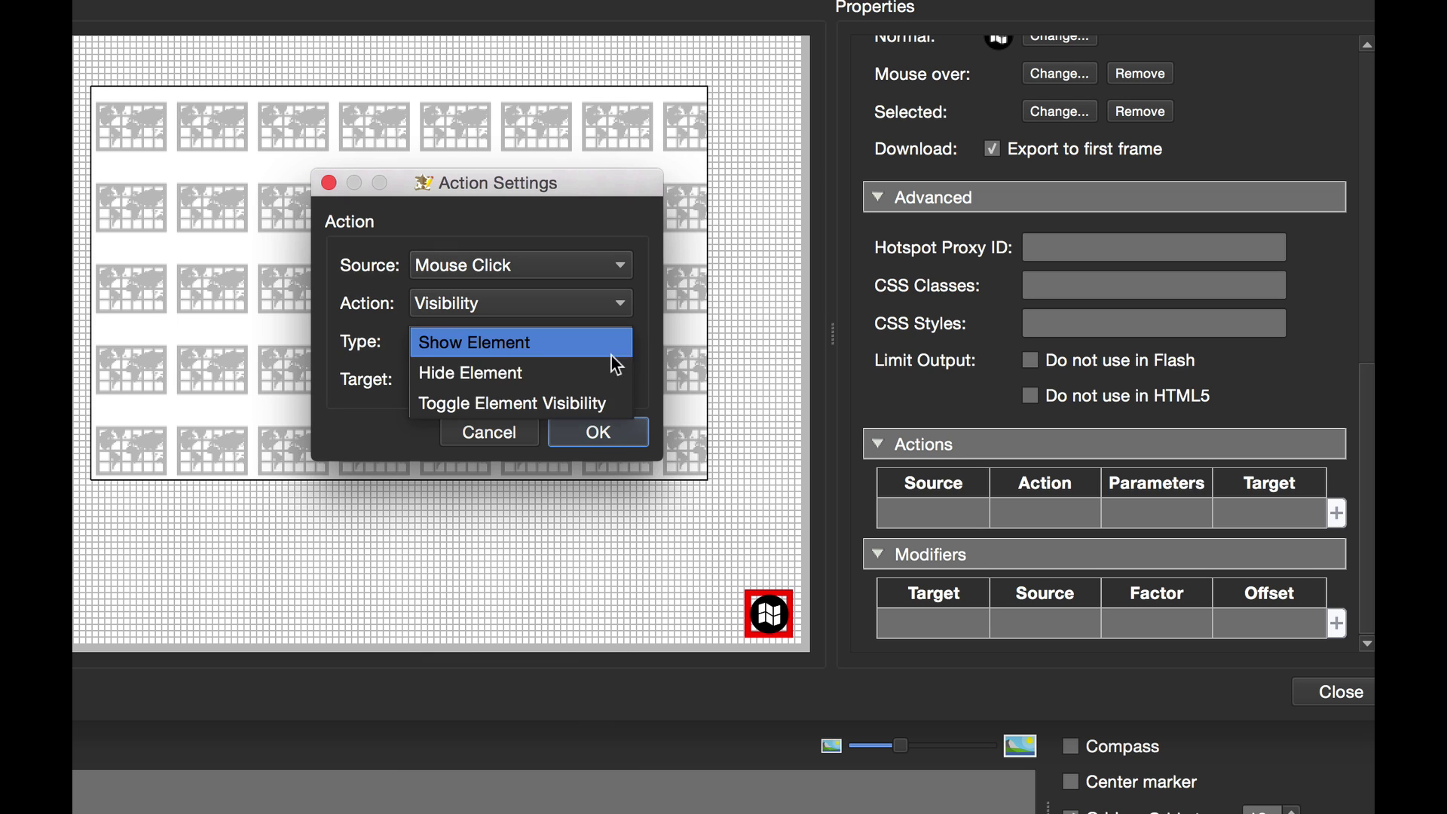
pyautogui.click(600, 396)
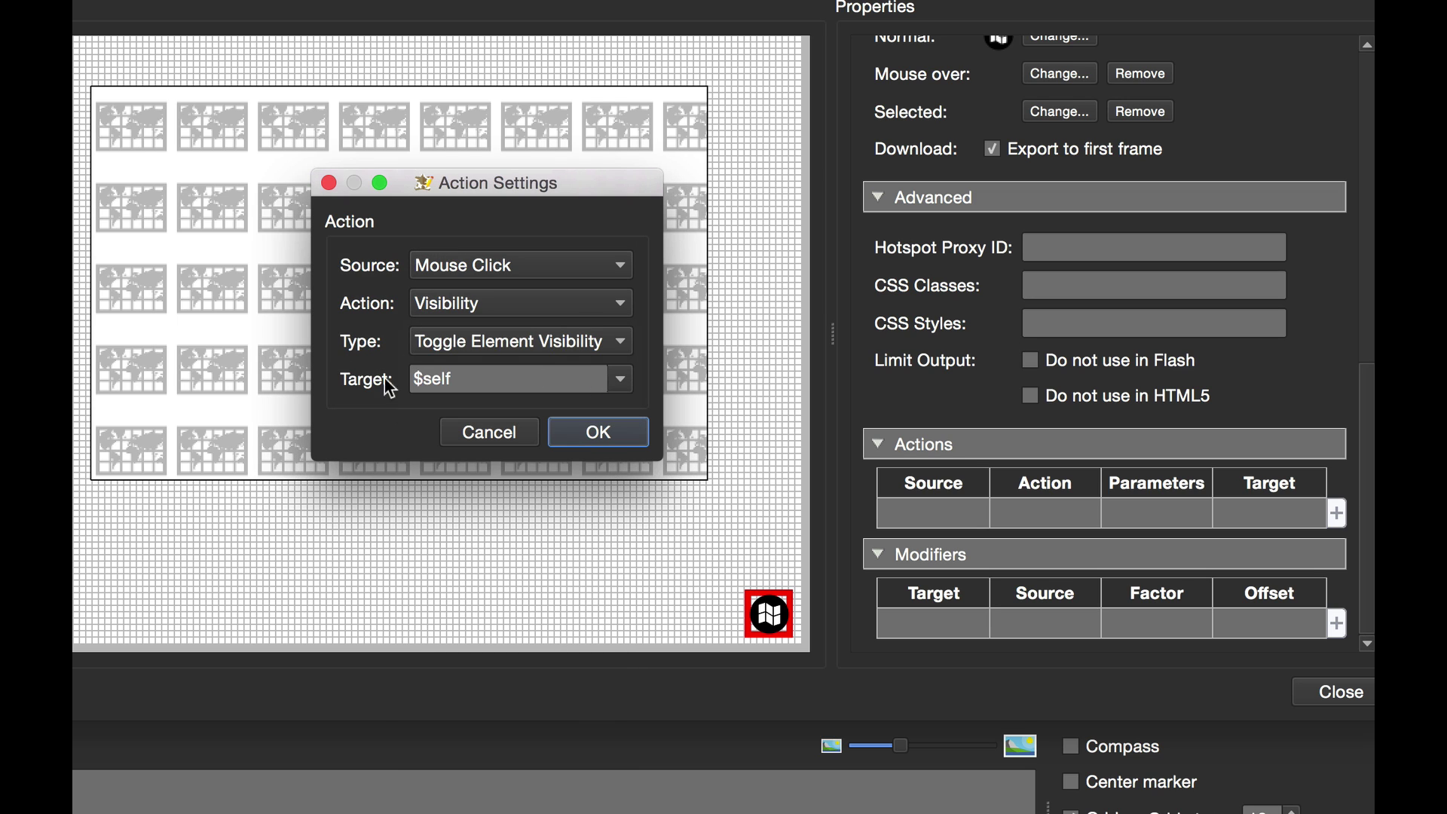
pyautogui.click(619, 379)
pyautogui.click(567, 446)
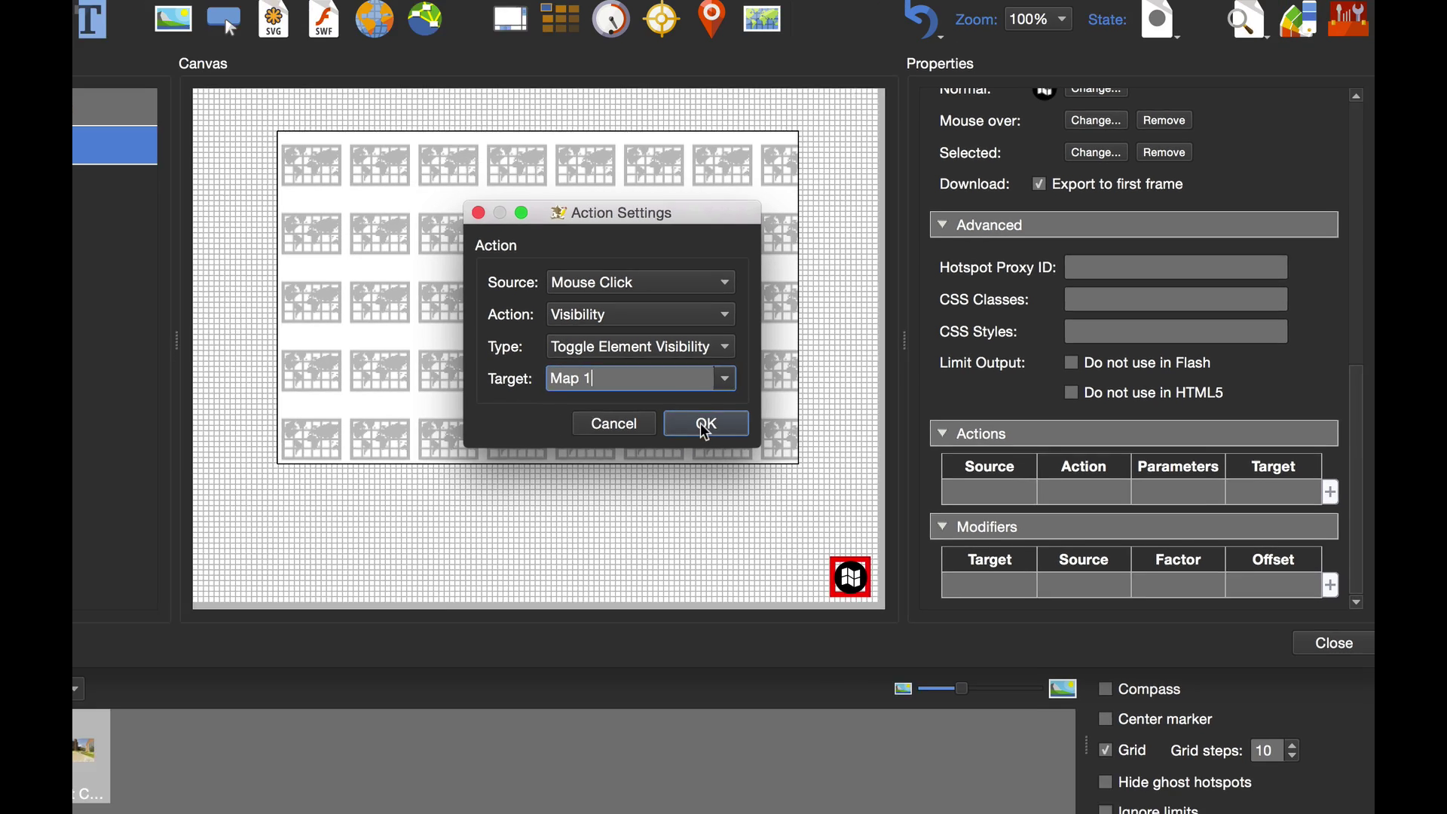
pyautogui.click(599, 432)
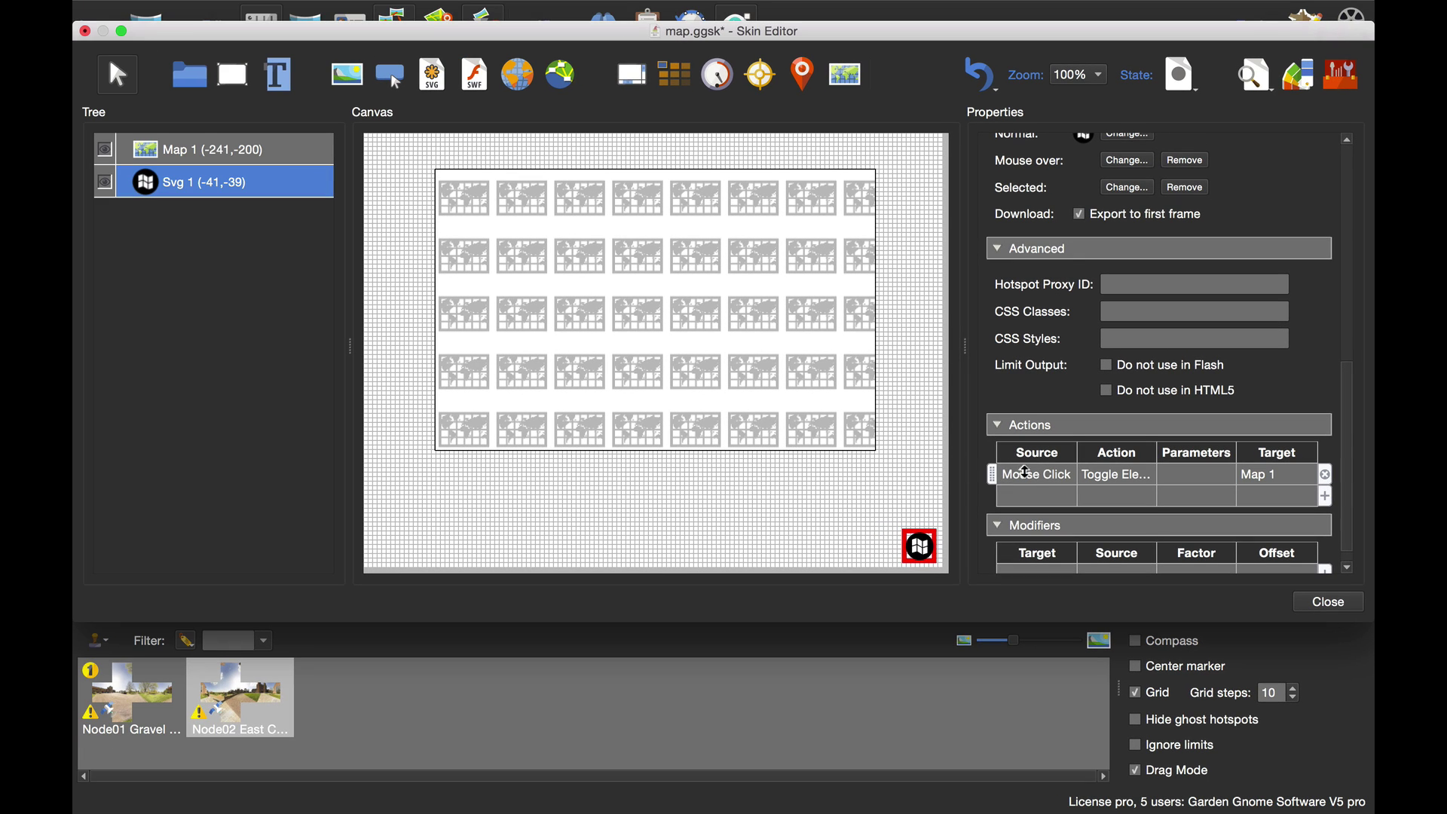
# Close and save the skin, then regenerate the HTML5 output, overwriting the existing files
pyautogui.moveTo(894, 38); pyautogui.dragTo(895, 32)
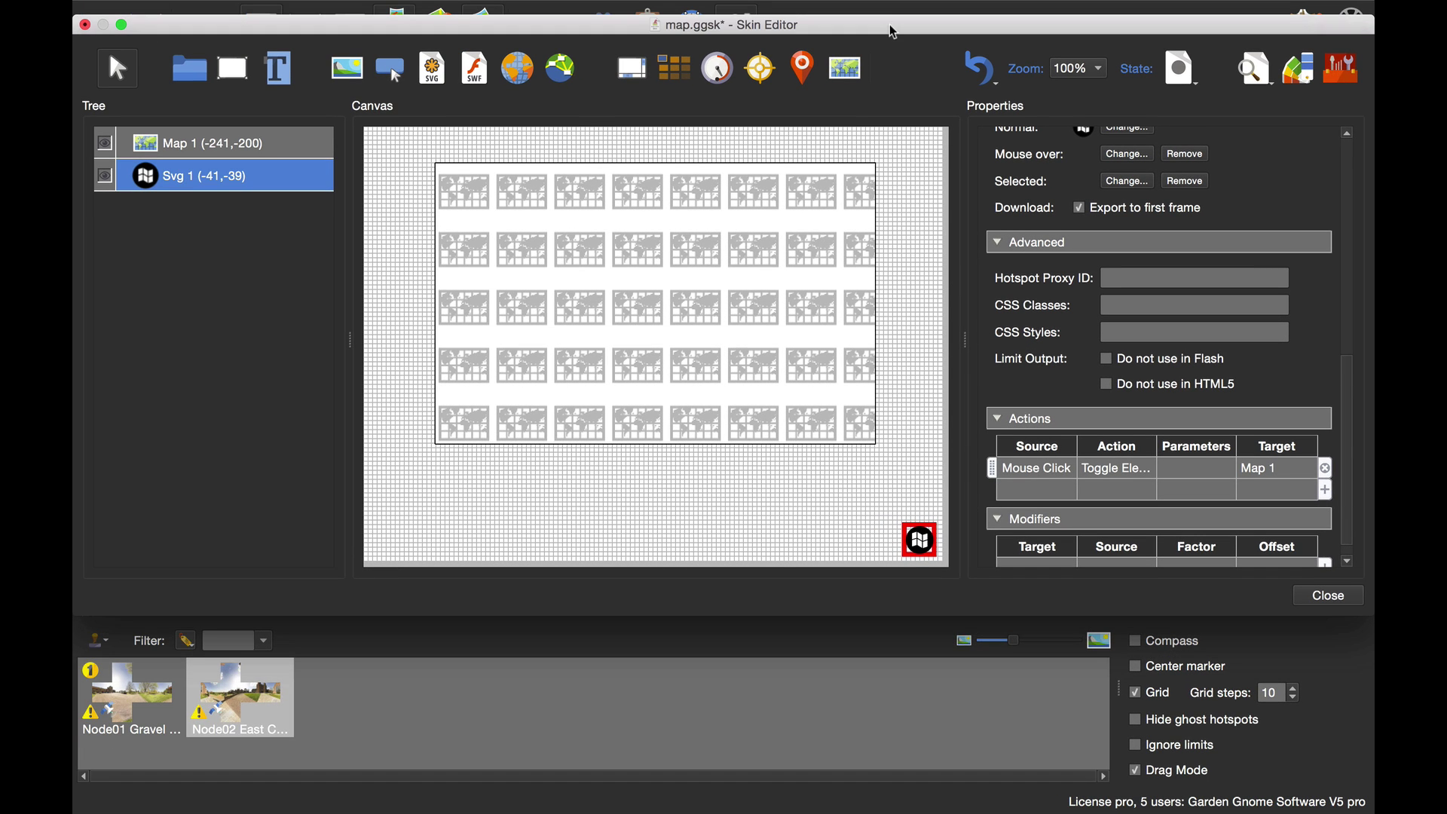
pyautogui.click(1328, 596)
pyautogui.click(832, 331)
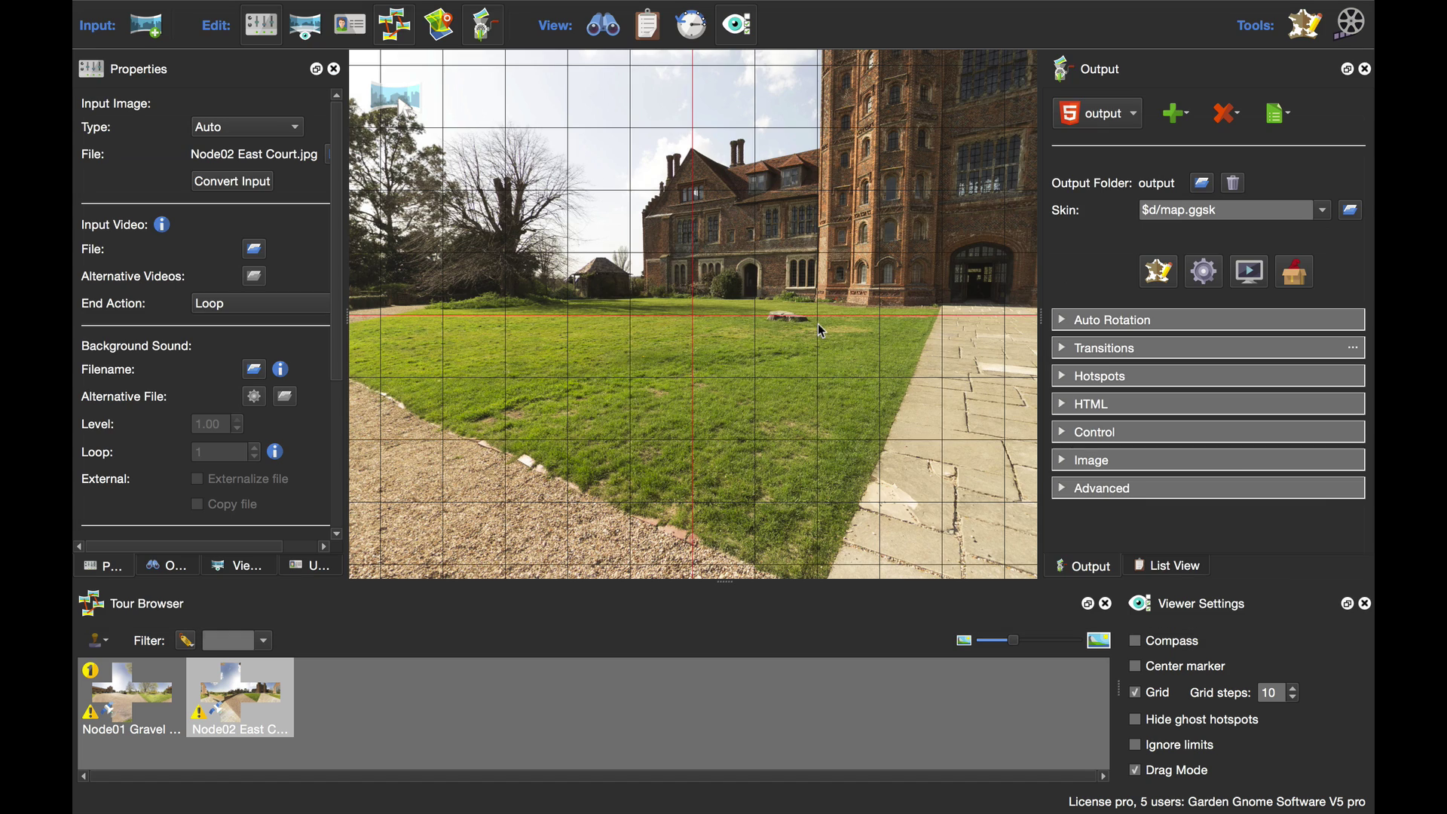
pyautogui.click(1202, 264)
pyautogui.press('Return')
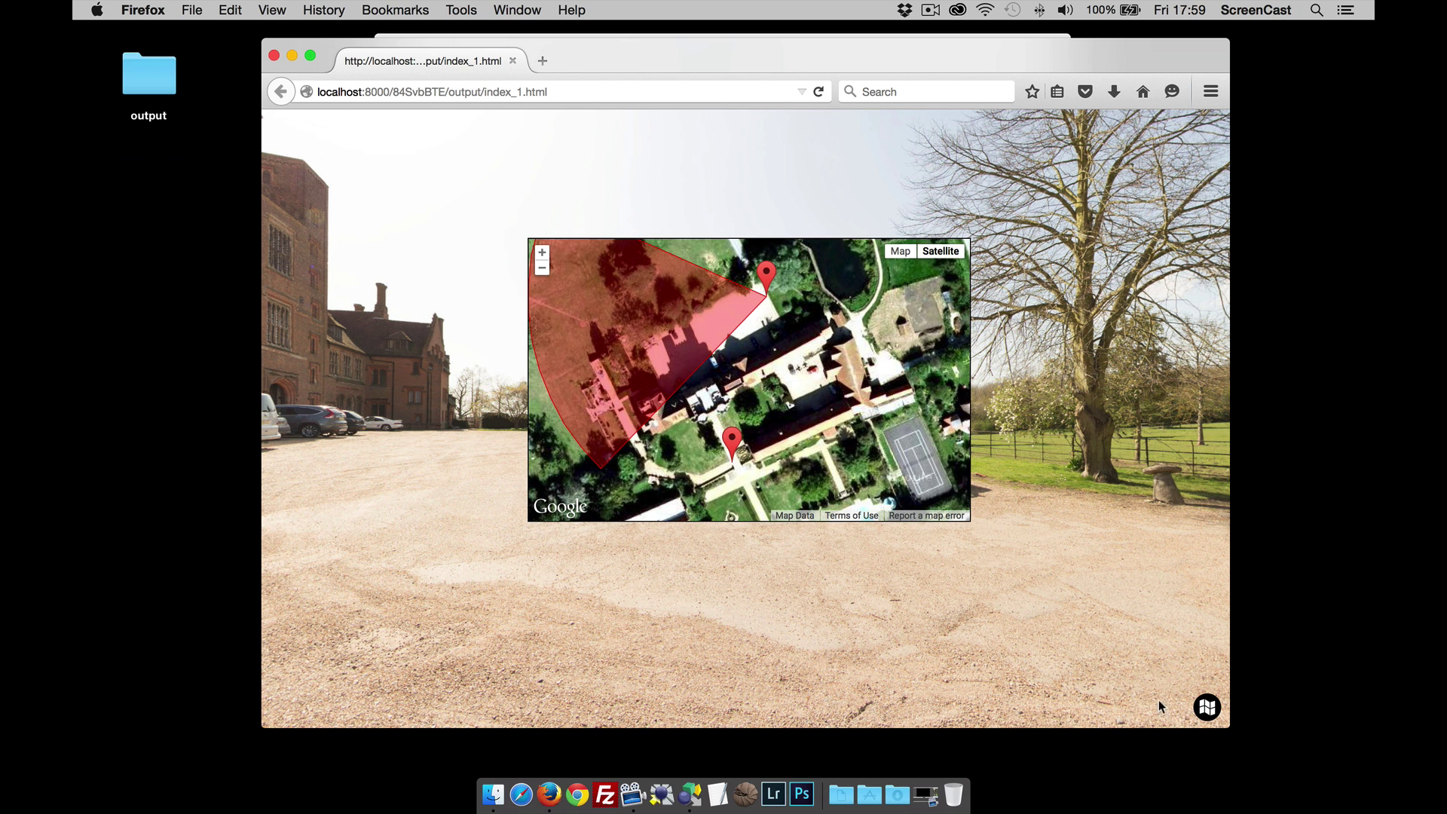
# Hide and reshow the map, jump to East Court via its marker, and turn toward the tower
pyautogui.click(1208, 708)
pyautogui.click(1209, 708)
pyautogui.click(732, 443)
pyautogui.moveTo(970, 607); pyautogui.dragTo(671, 631)
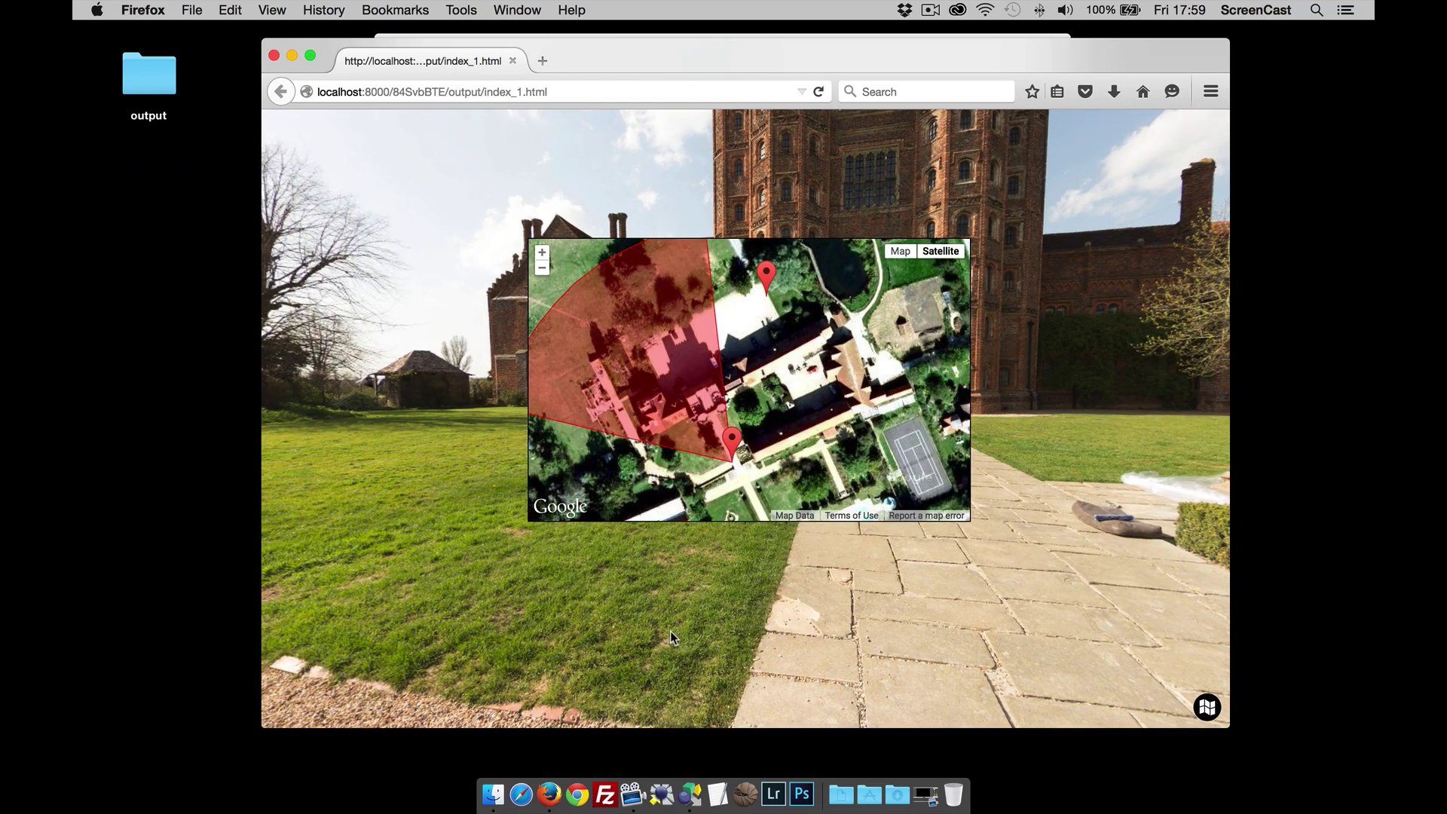